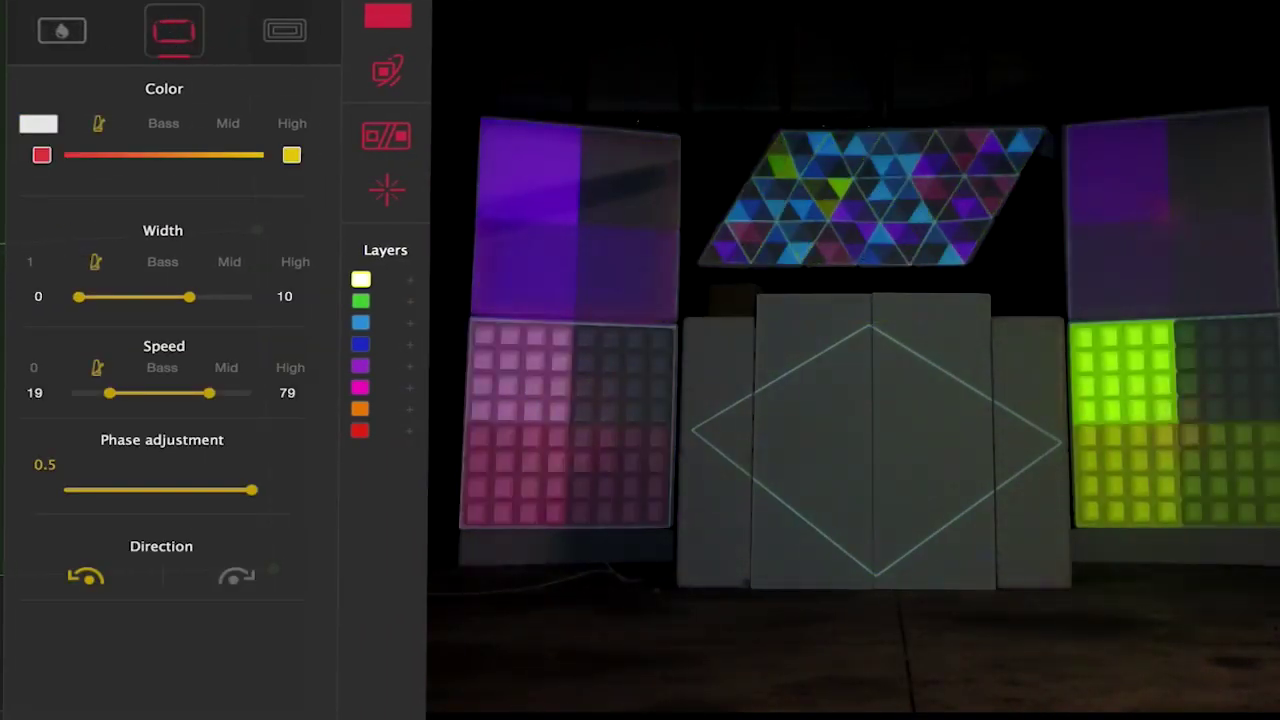
Step: Switch the purple layer from the fill effect to the border effect
left_click(360, 365)
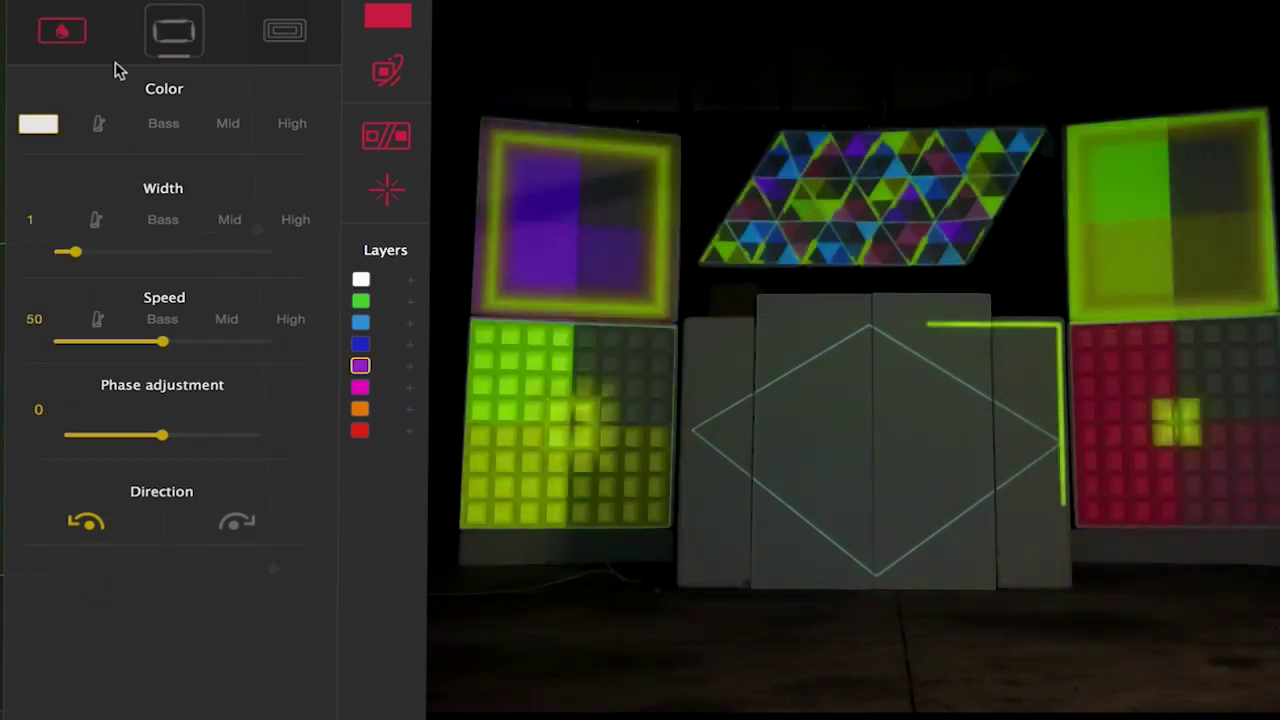
left_click(57, 10)
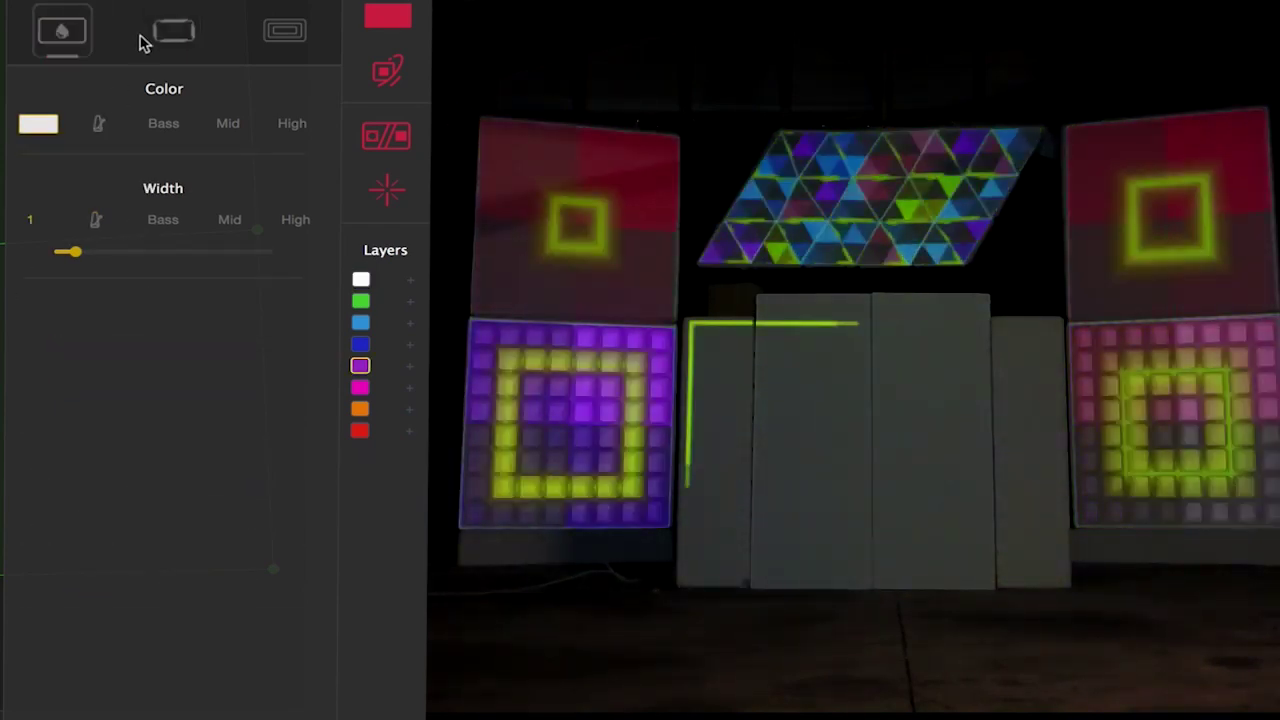
left_click(172, 32)
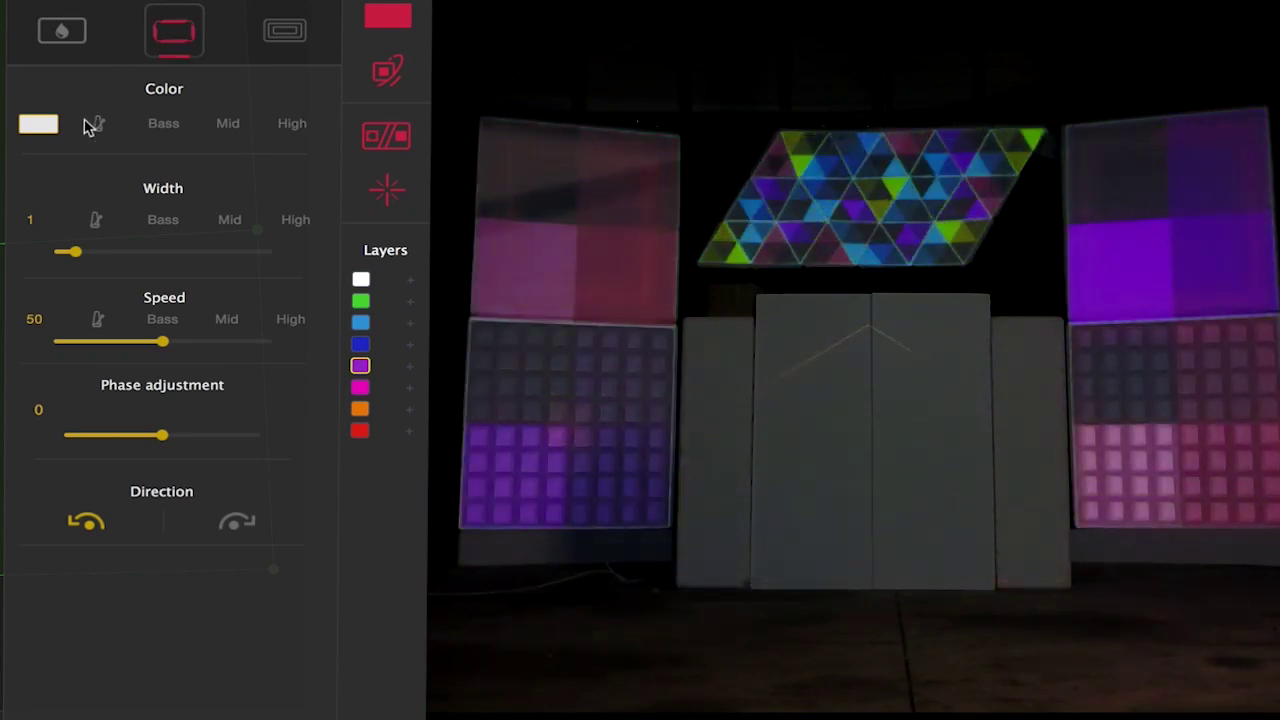
Step: Sync the purple layer border's color, width and speed to the tempo and switch its direction to clockwise
left_click(99, 123)
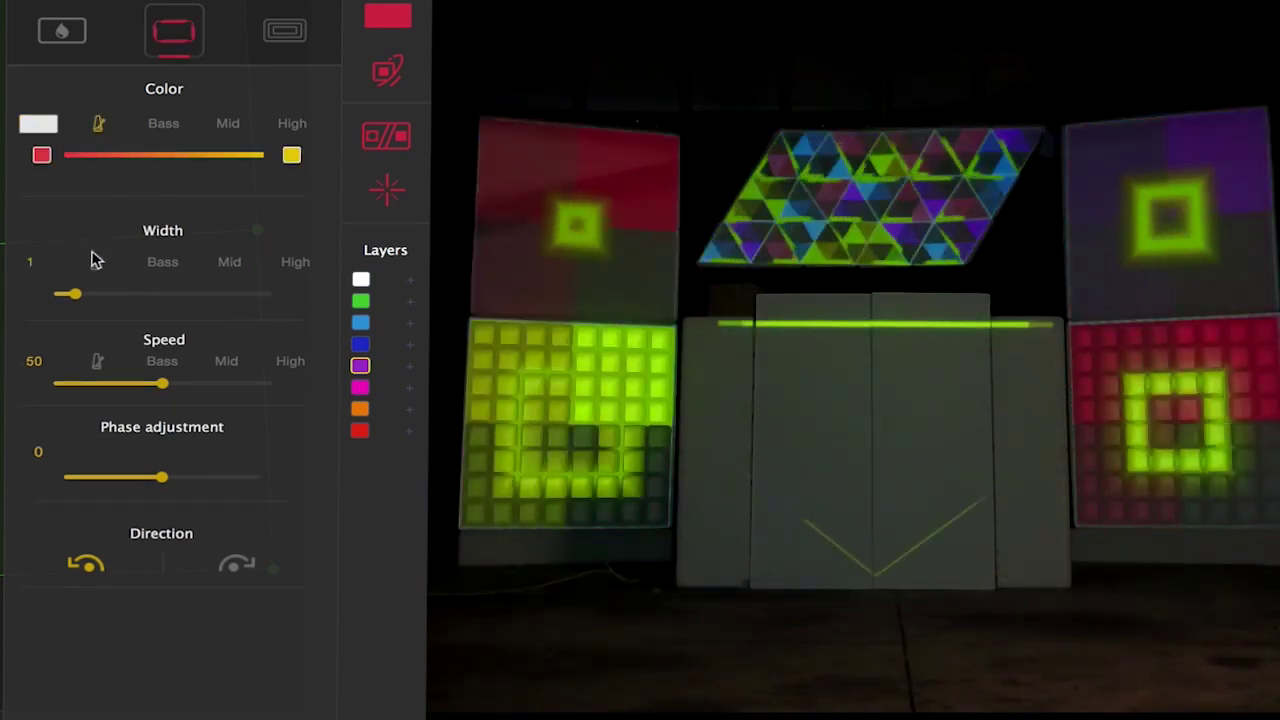
left_click(97, 263)
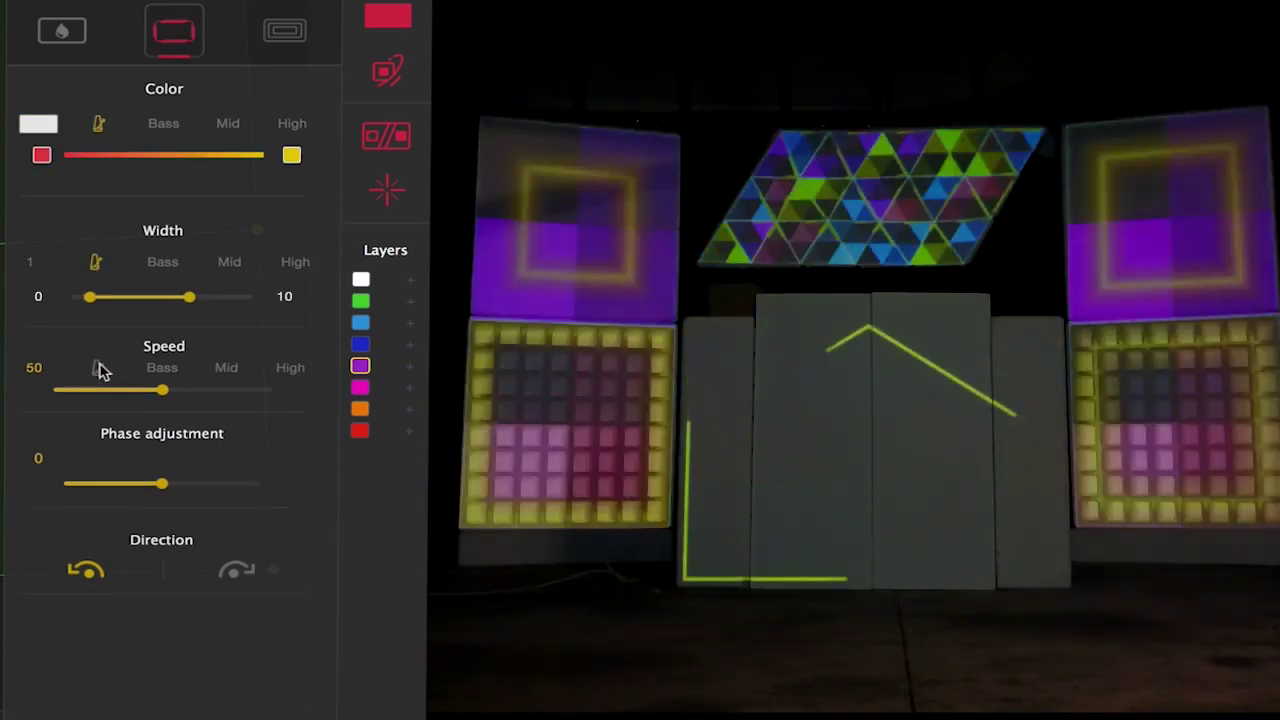
left_click(98, 366)
left_click(234, 585)
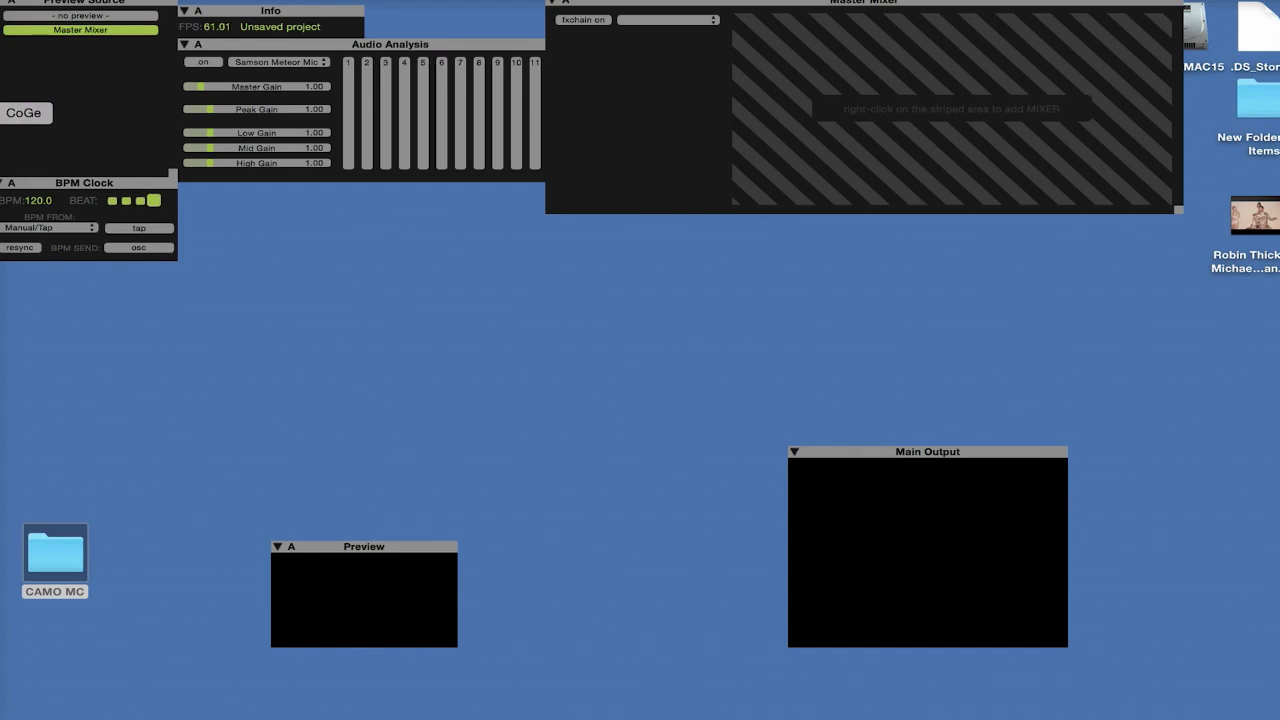
Step: Open the CAMO MC folder from the desktop in Finder and show its files as a list
double_click(50, 548)
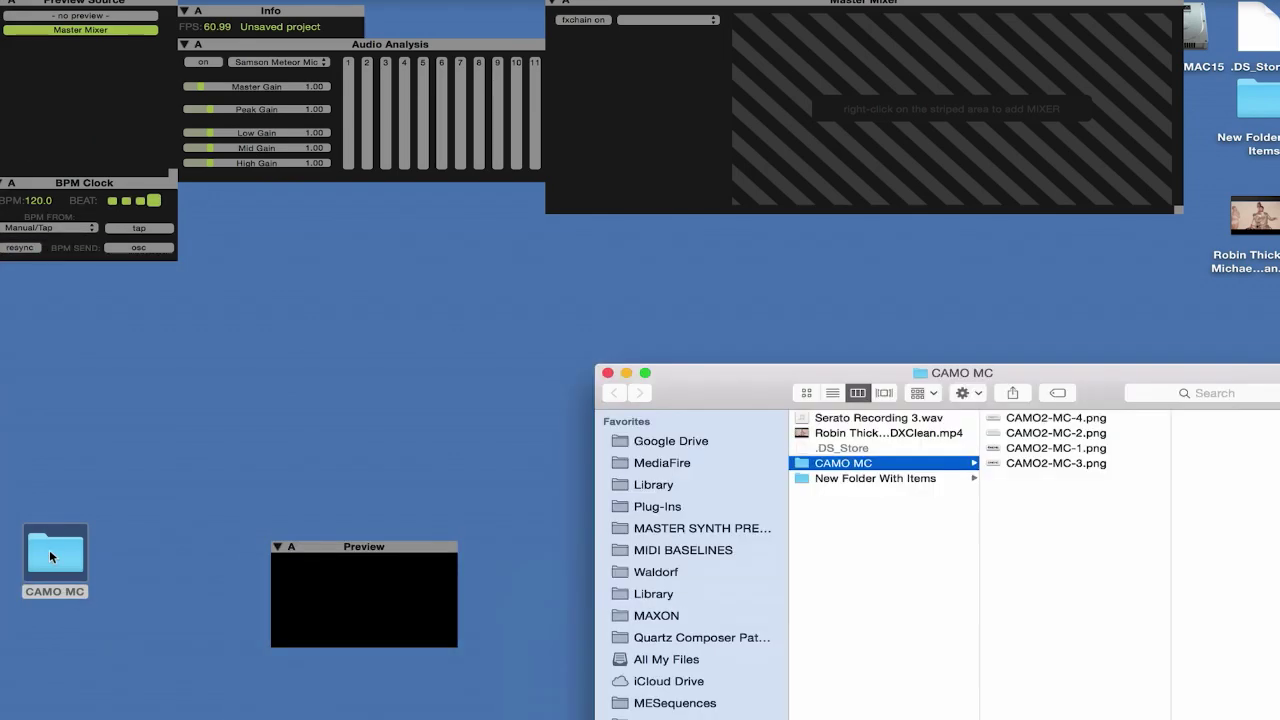
left_click_drag(718, 370, 586, 245)
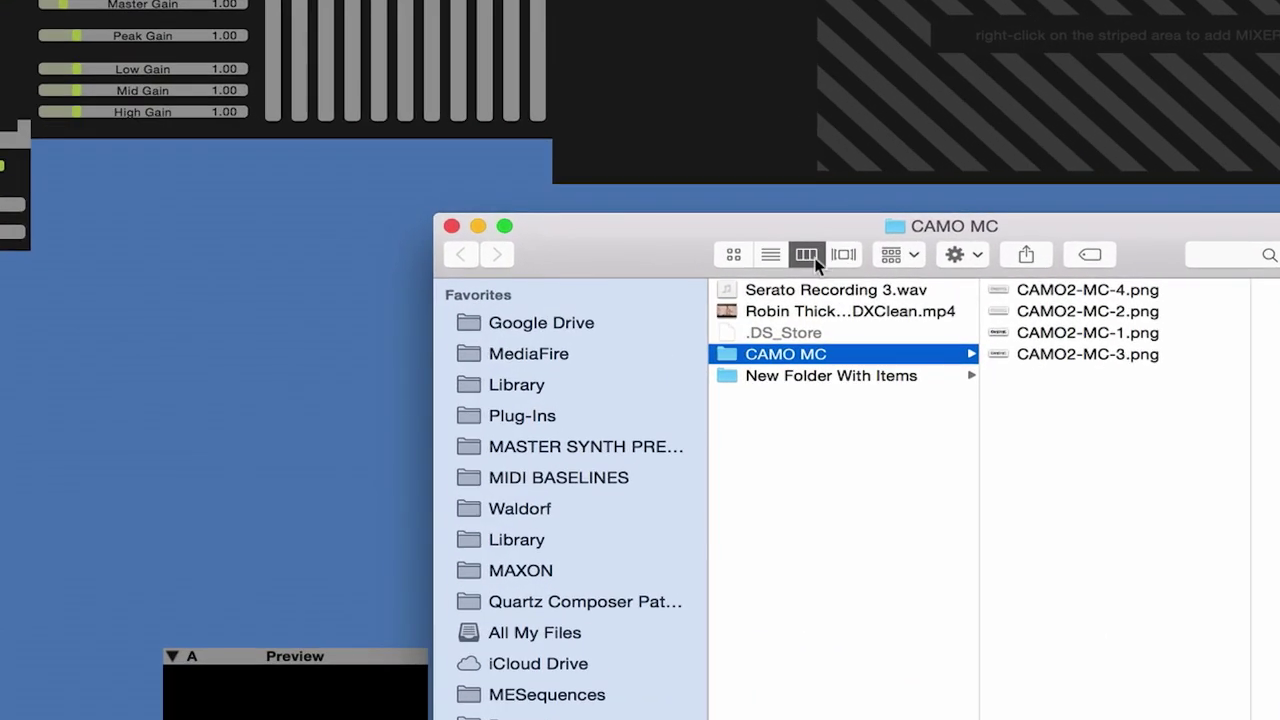
left_click(702, 262)
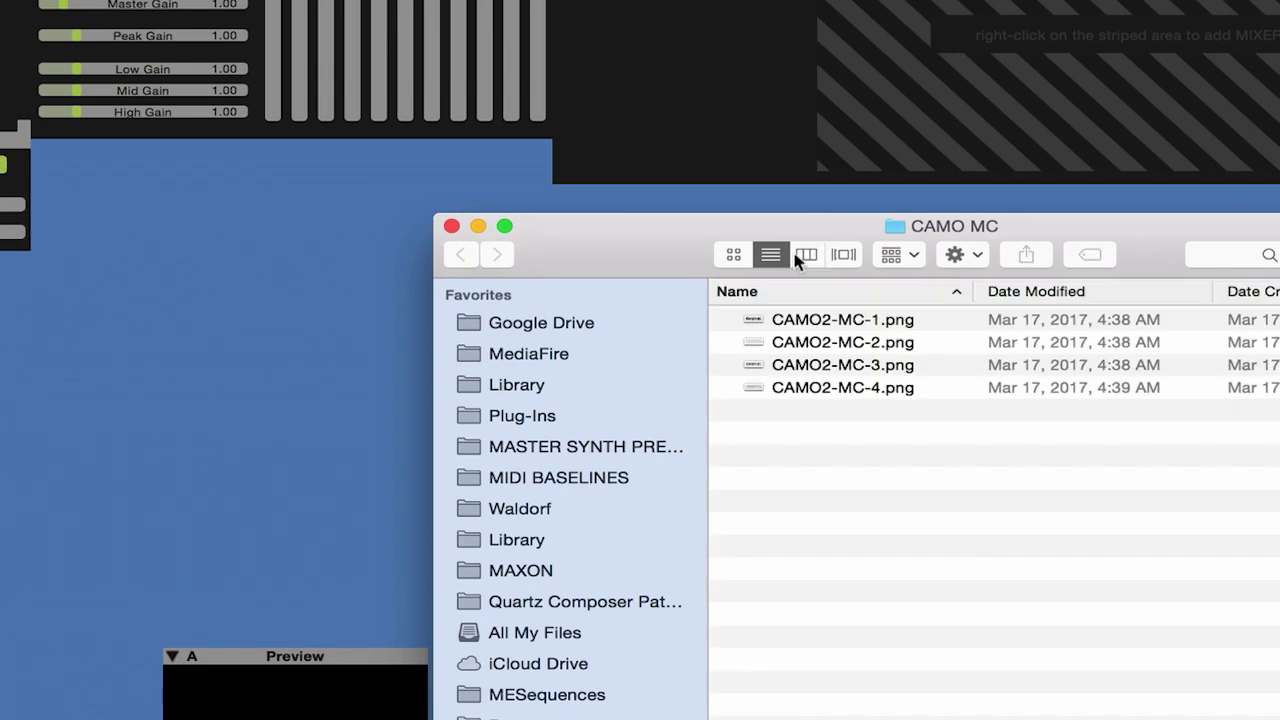
Step: Preview the four CAMO2-MC PNG images one after another to compare the logo versions
left_click(871, 325)
key("space")
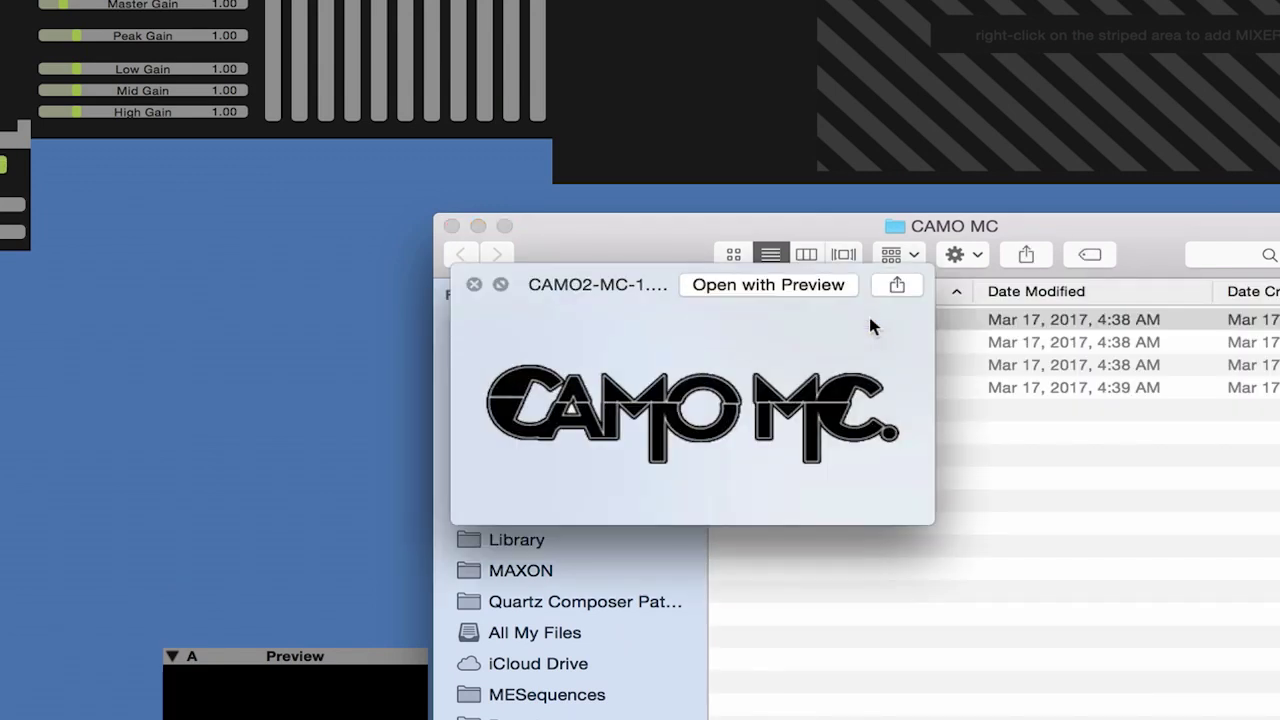
key("Down")
key("Down")
key("Down")
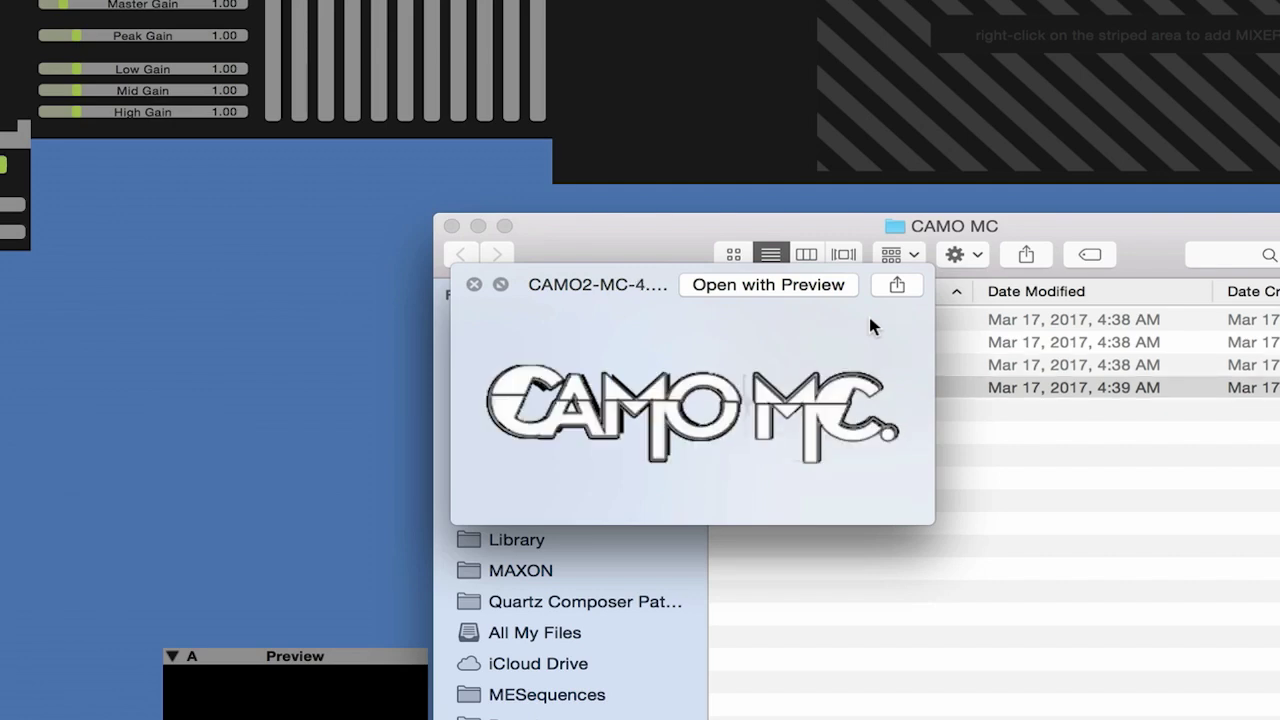
key("Up")
key("Up")
key("Up")
key("space")
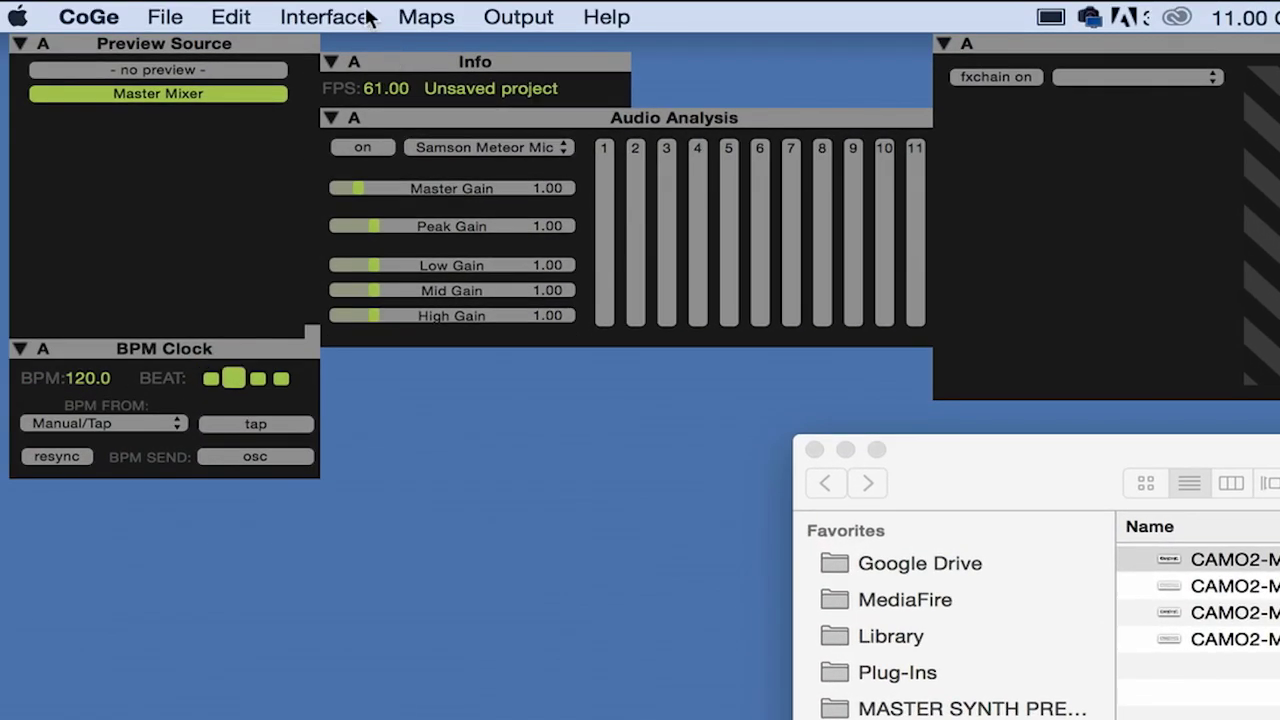
Step: Create a new ClipSynth in CoGe and place its window directly below the BPM Clock
left_click(346, 12)
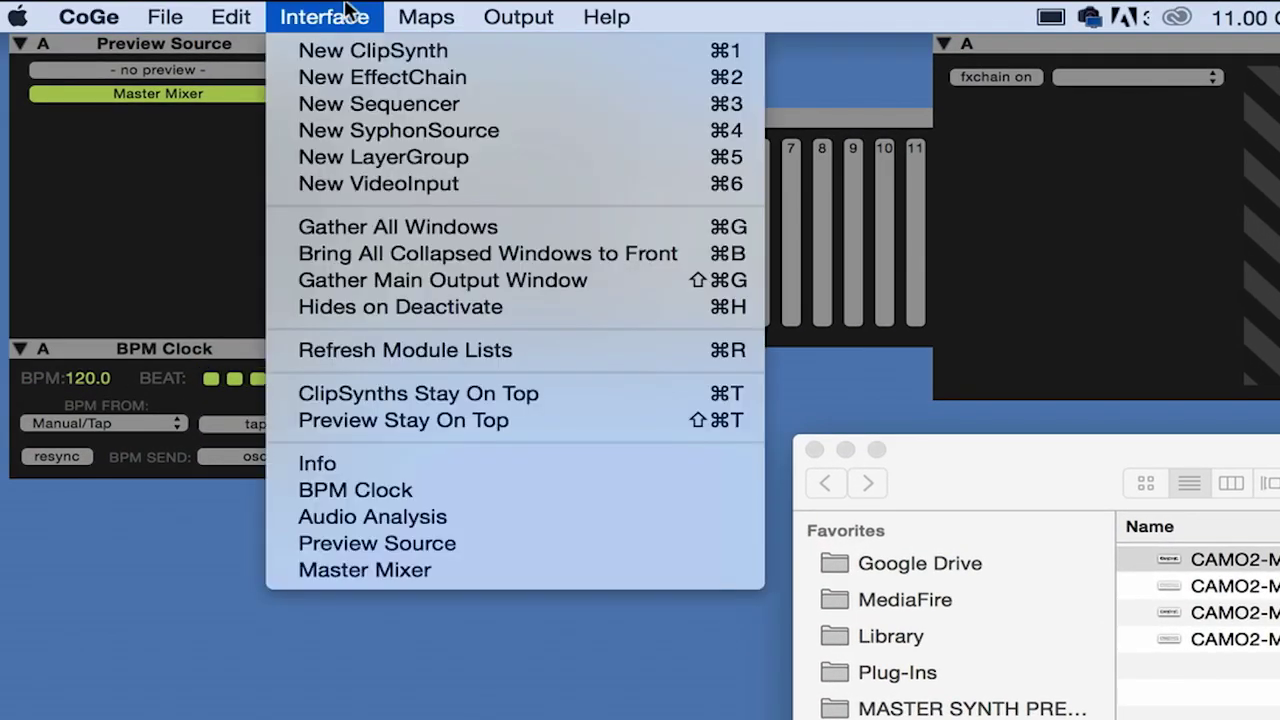
left_click(352, 63)
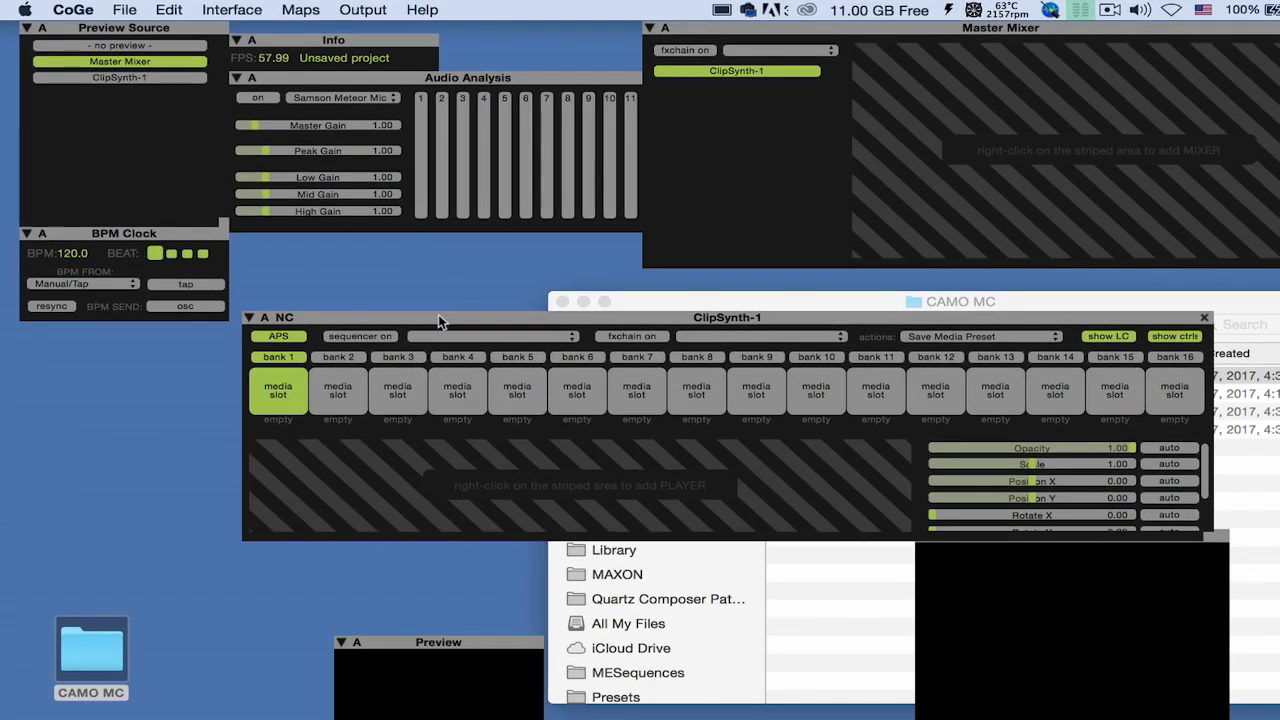
left_click_drag(626, 465, 412, 536)
left_click_drag(293, 362, 211, 328)
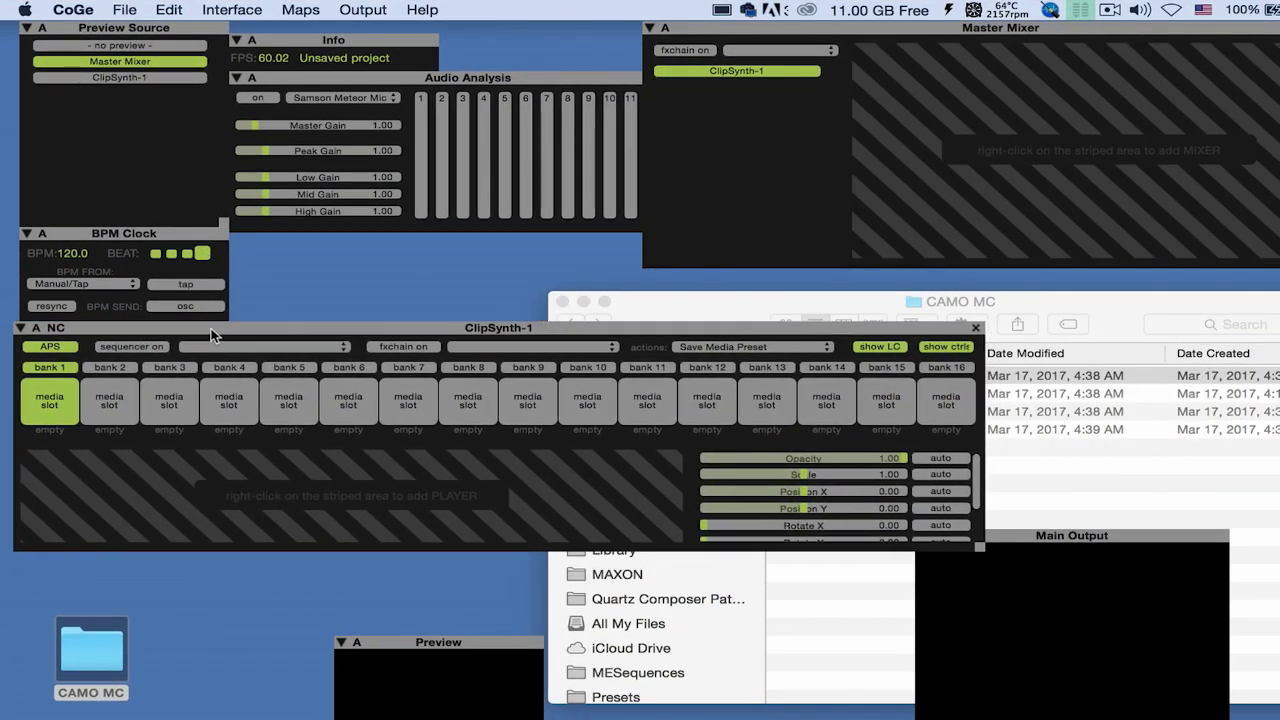
Step: Fill all 16 media slots of ClipSynth-1 with four rounds of the four CAMO2-MC PNG images, and close the folder
left_click(768, 302)
left_click_drag(768, 302, 946, 513)
left_click_drag(1164, 681, 62, 402)
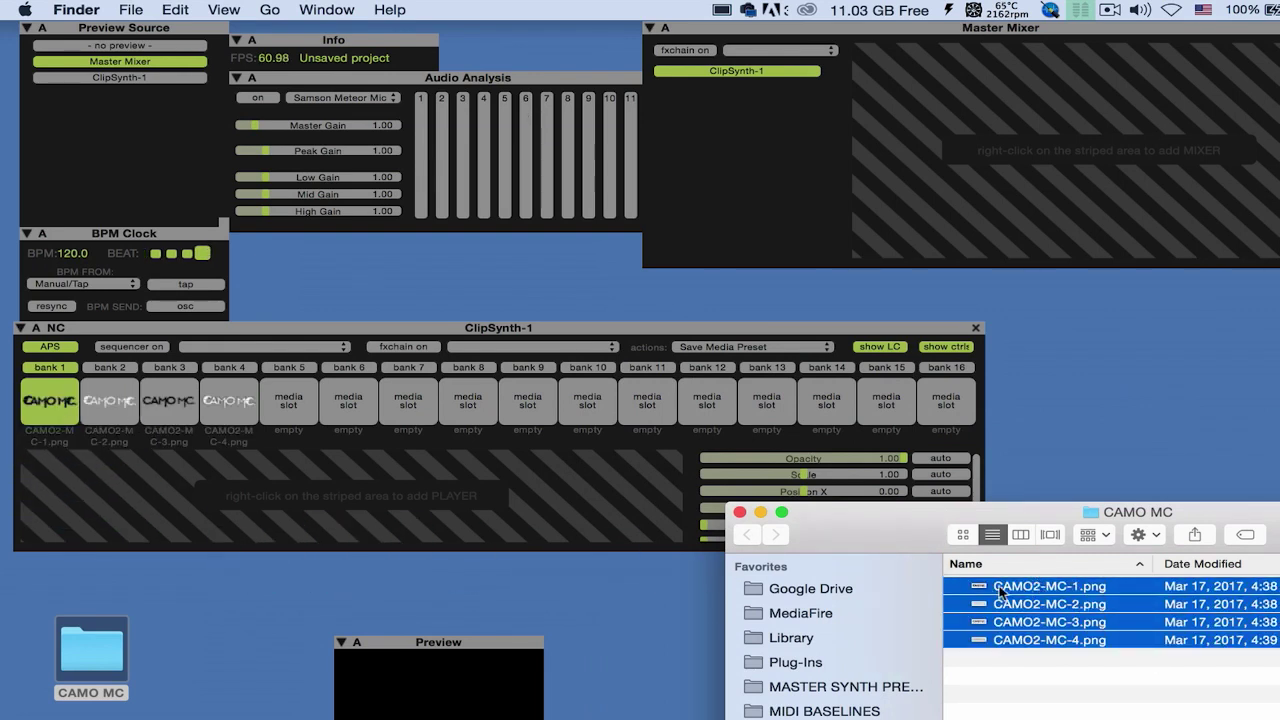
left_click_drag(503, 548, 288, 408)
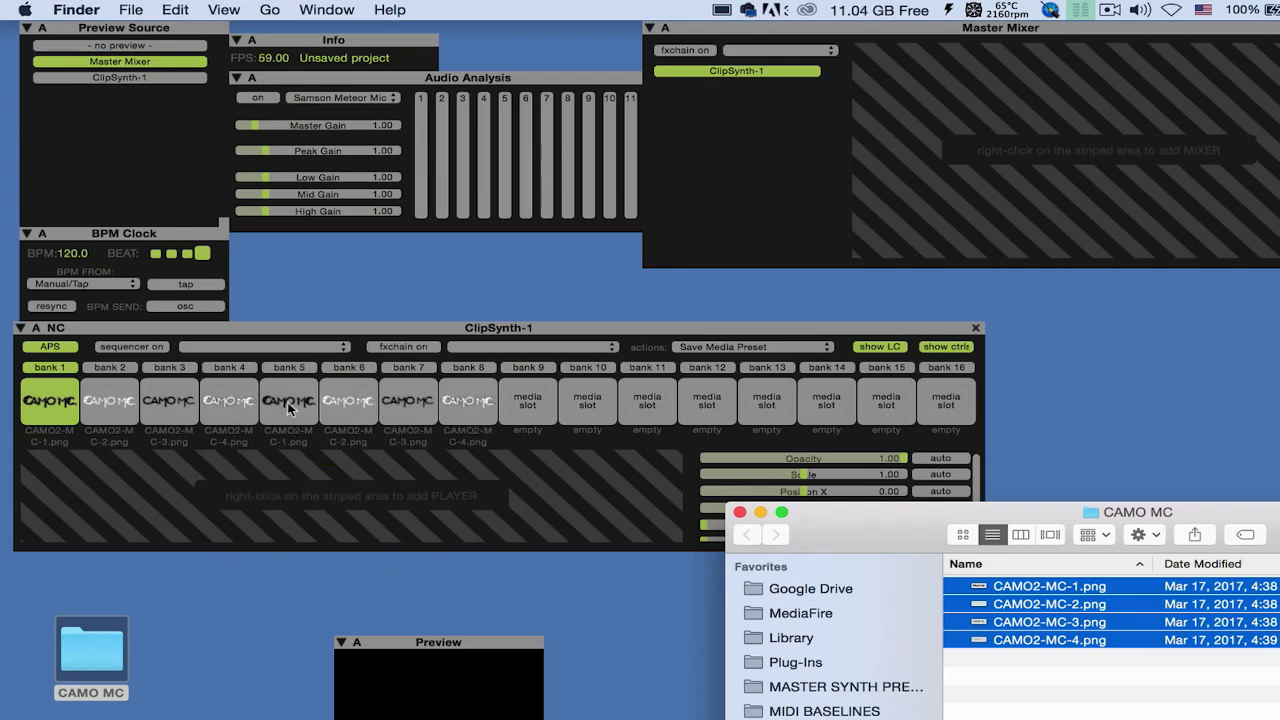
left_click_drag(1036, 593, 542, 404)
left_click_drag(1010, 590, 775, 402)
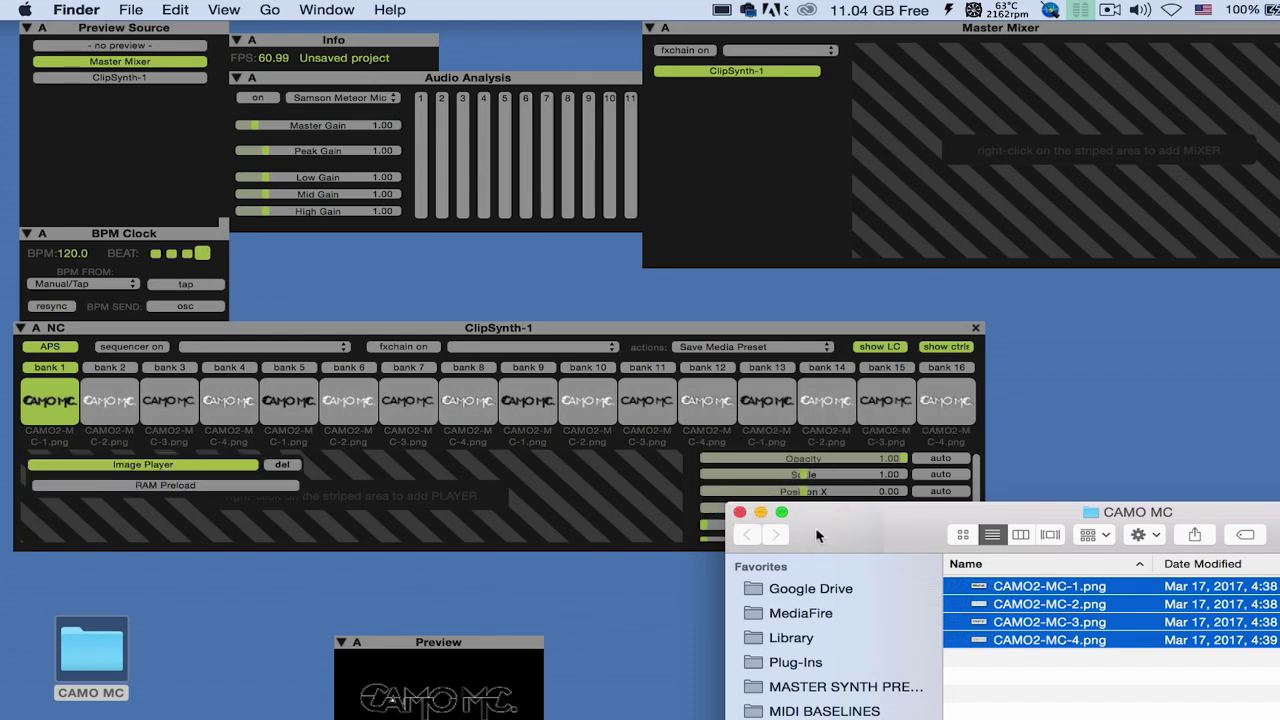
left_click(740, 512)
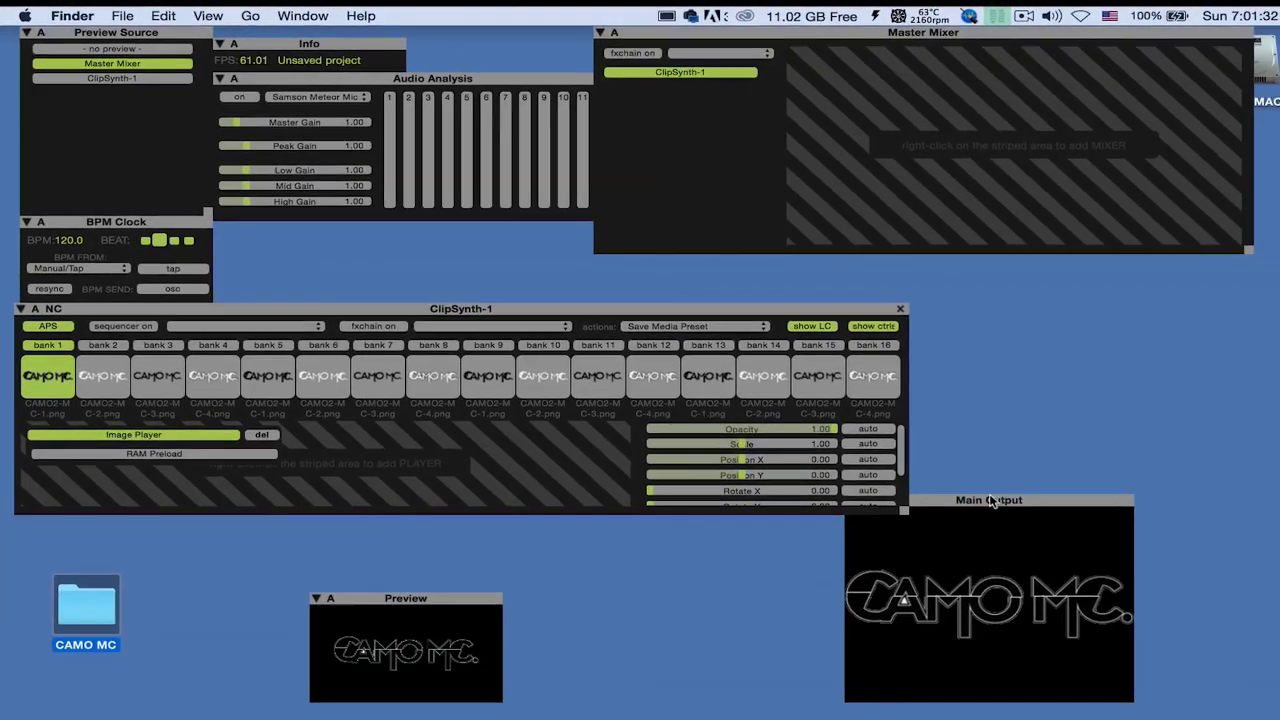
Step: Move the Main Output window up beside the Master Mixer and enlarge it
left_click_drag(988, 500, 965, 25)
left_click_drag(1104, 218, 1278, 364)
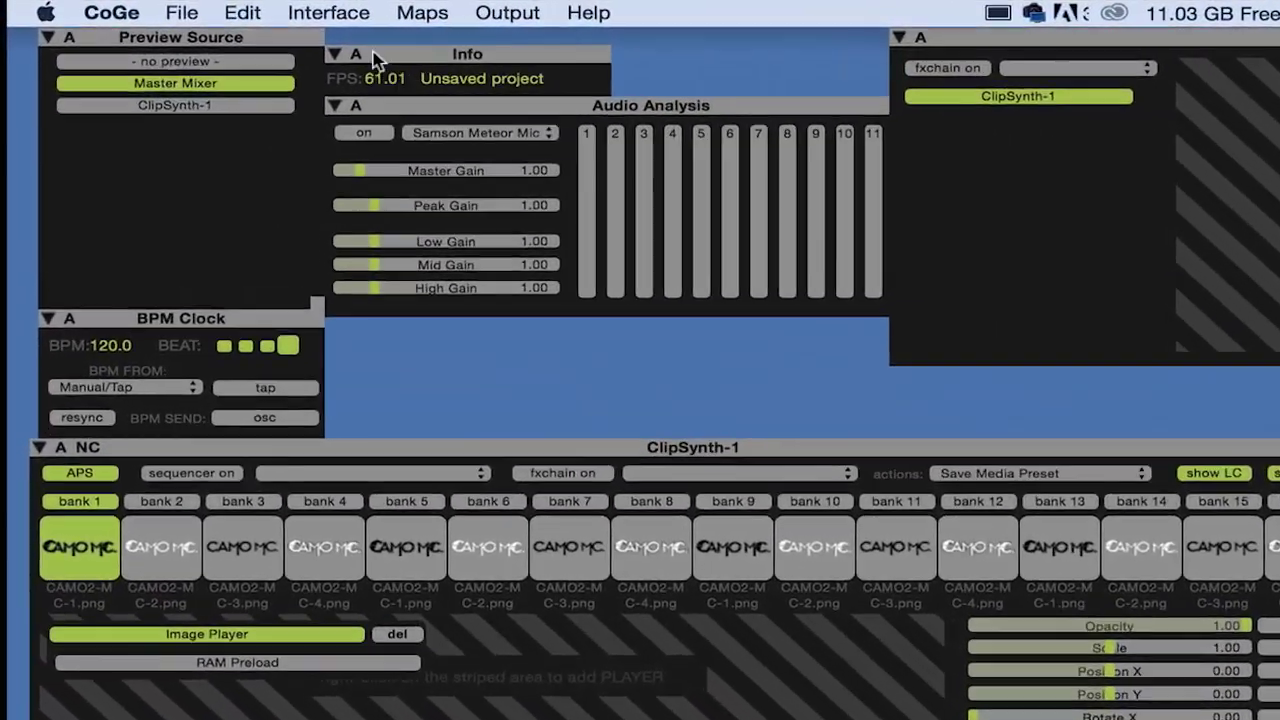
Step: Create a new Sequencer and dock its window directly beneath ClipSynth-1
left_click(193, 9)
left_click(454, 112)
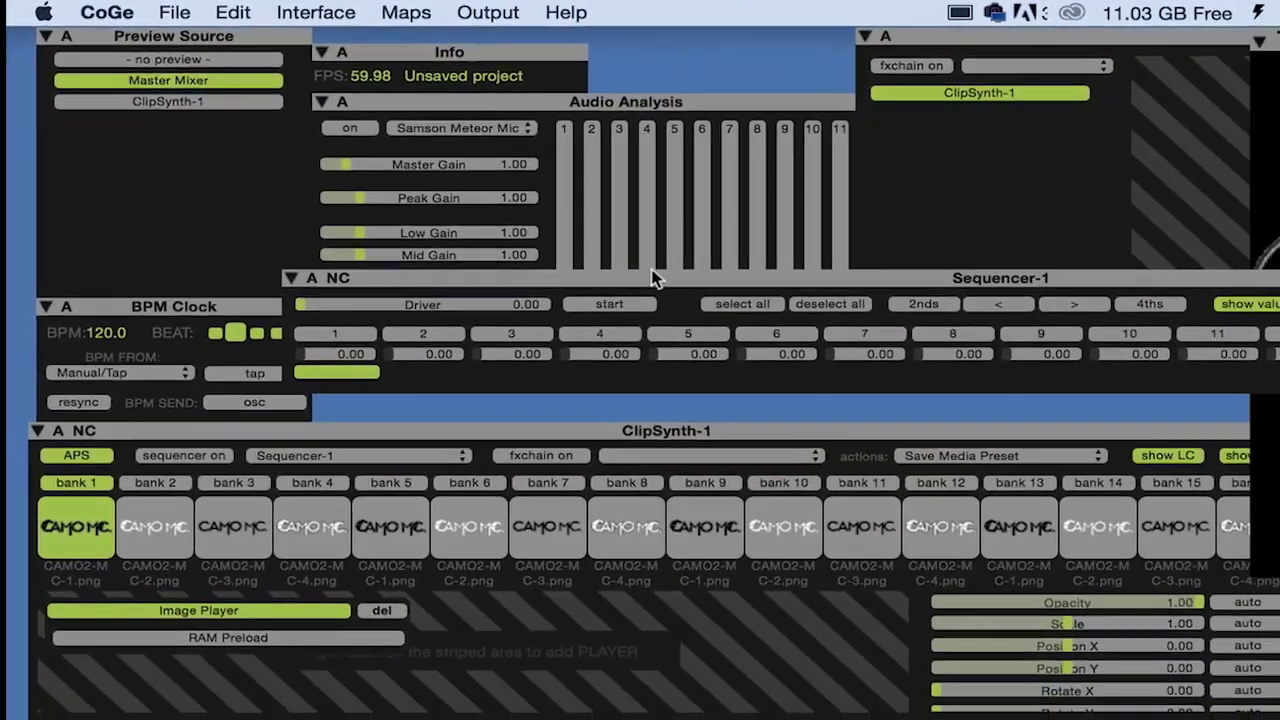
left_click_drag(651, 278, 408, 719)
left_click_drag(258, 467, 253, 474)
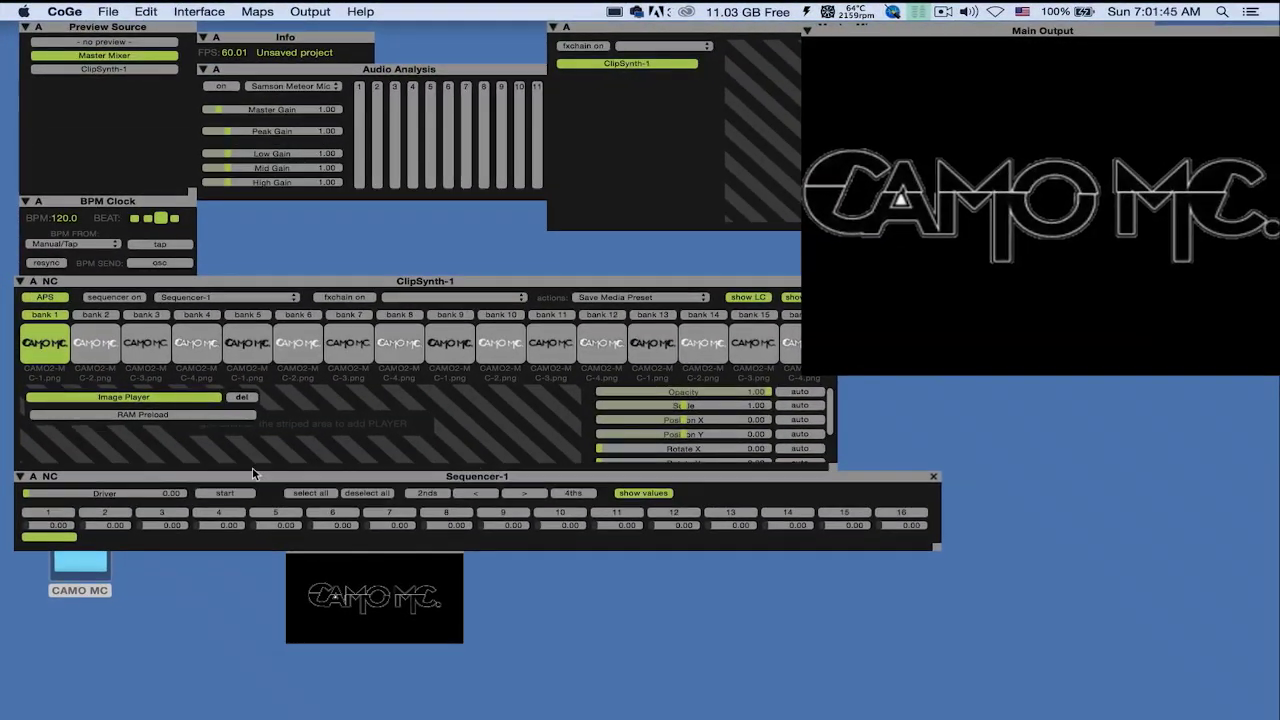
Step: Enable Sequencer-1 for ClipSynth-1 with all its steps active and scrub the Driver to 0.41
left_click(127, 299)
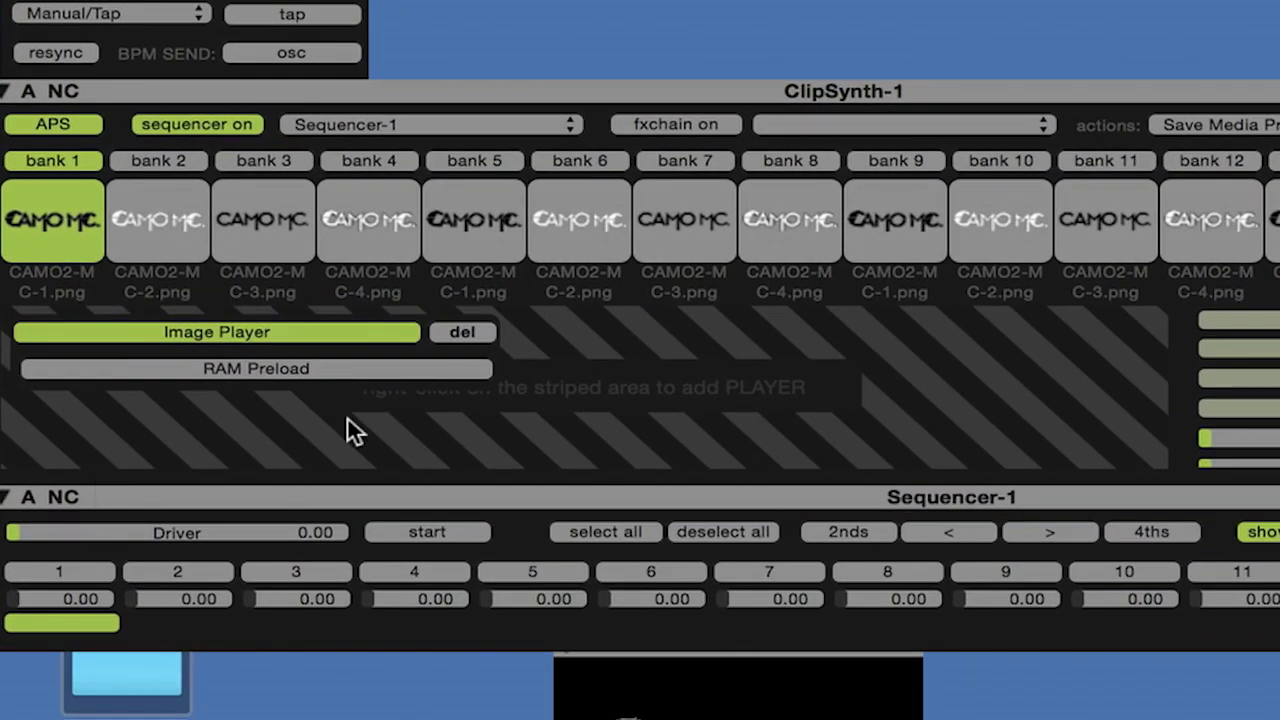
left_click(608, 533)
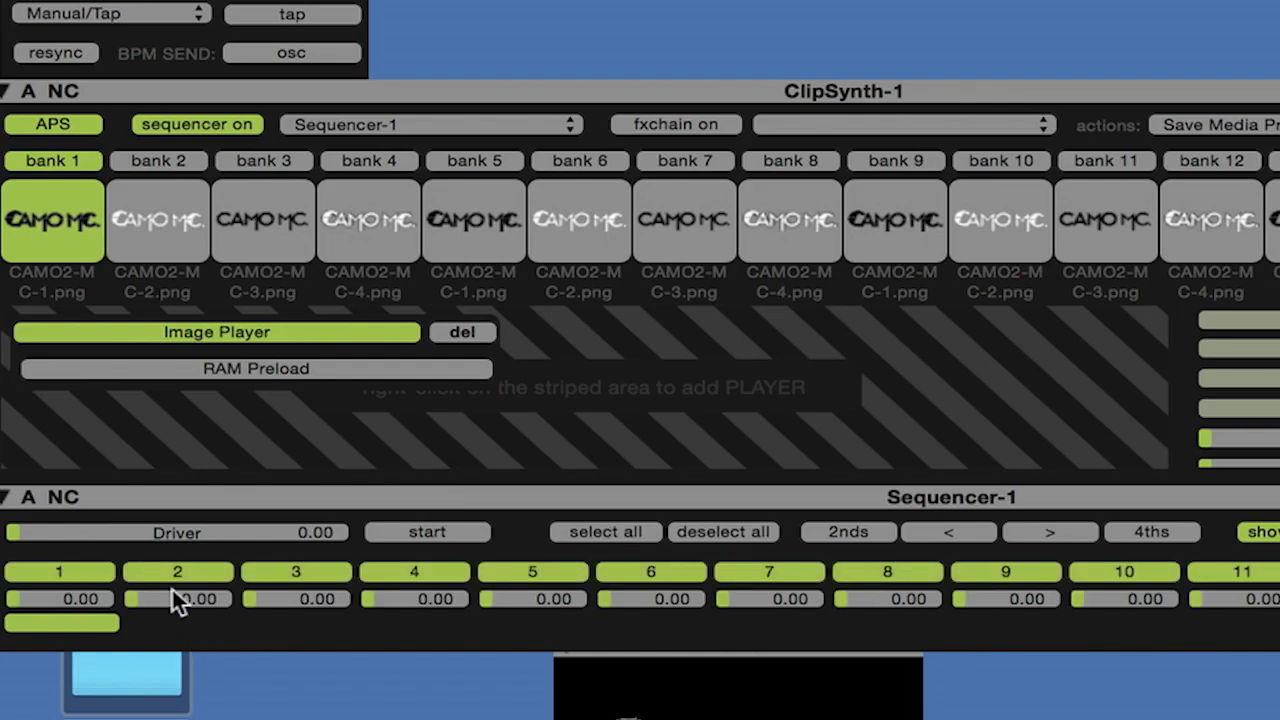
left_click_drag(70, 532, 231, 522)
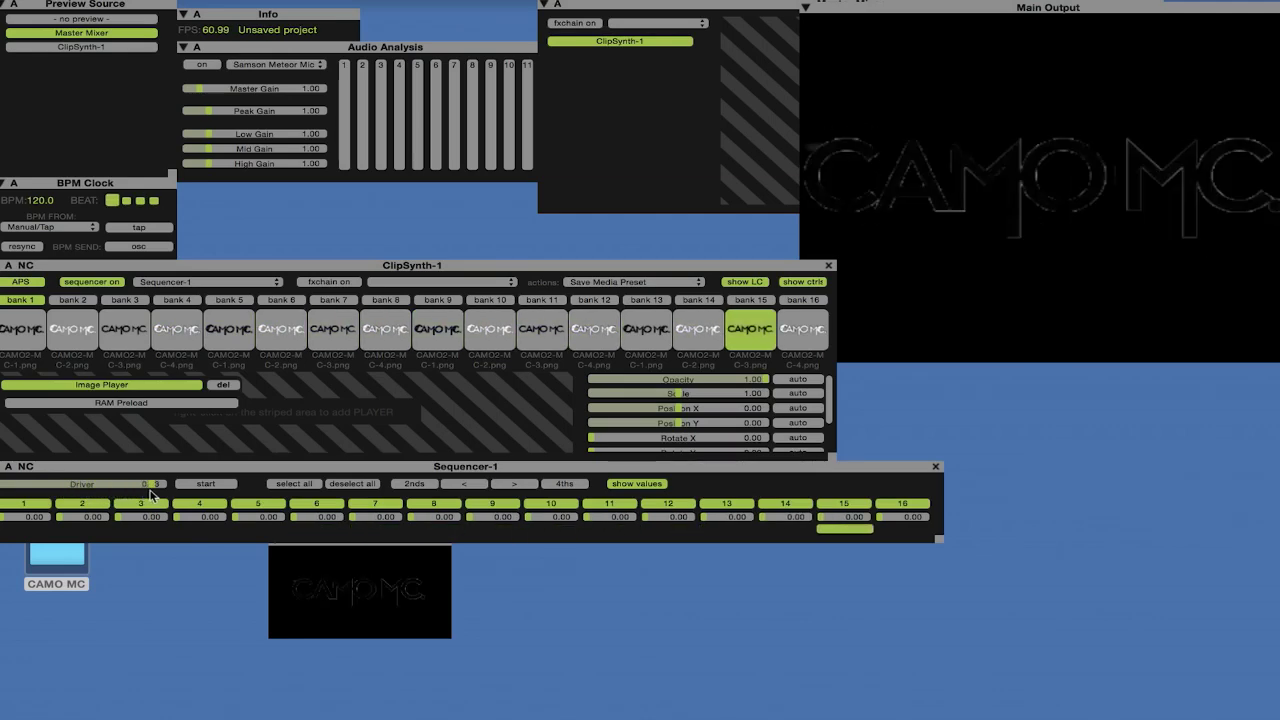
left_click_drag(151, 494, 68, 494)
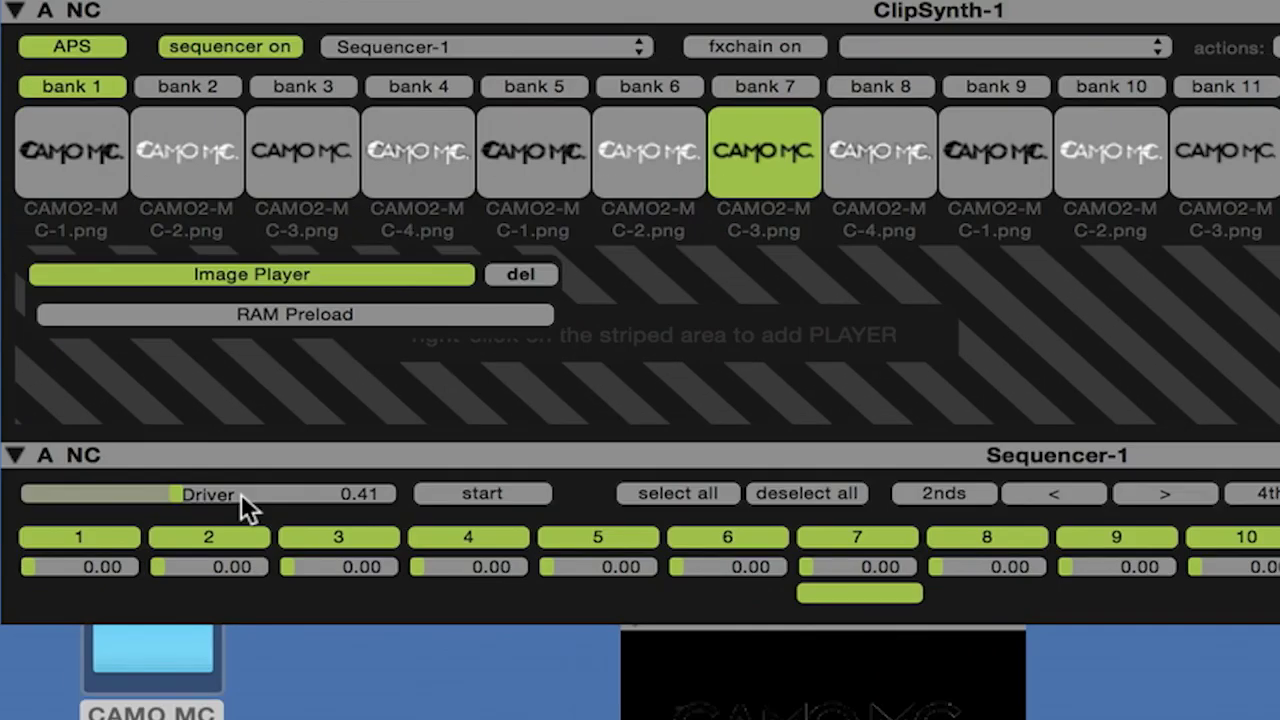
right_click(97, 487)
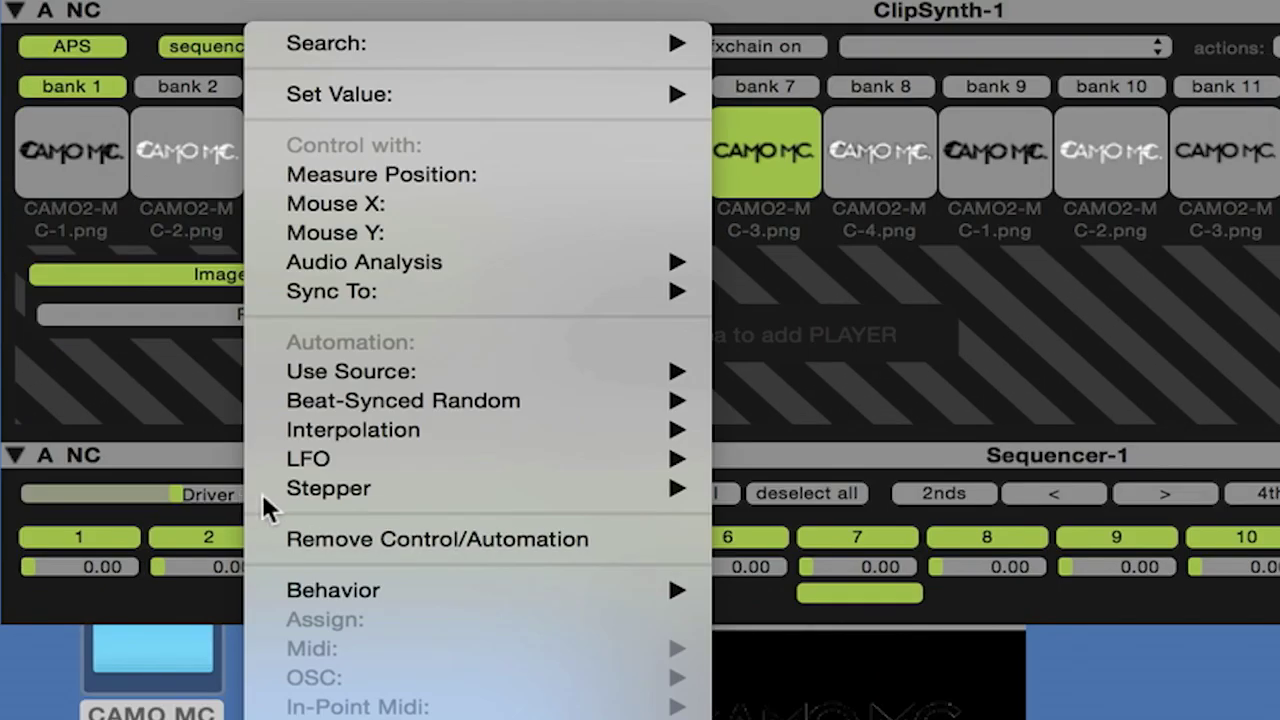
mouse_move(374, 495)
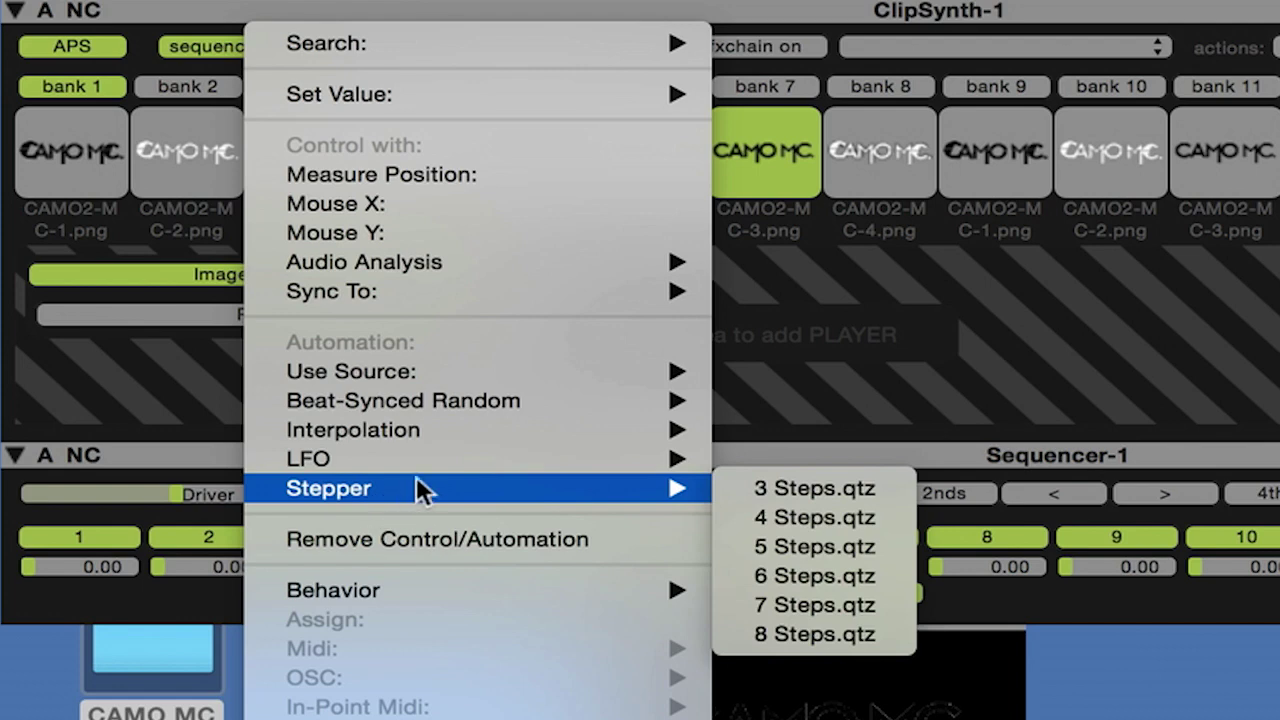
left_click(580, 172)
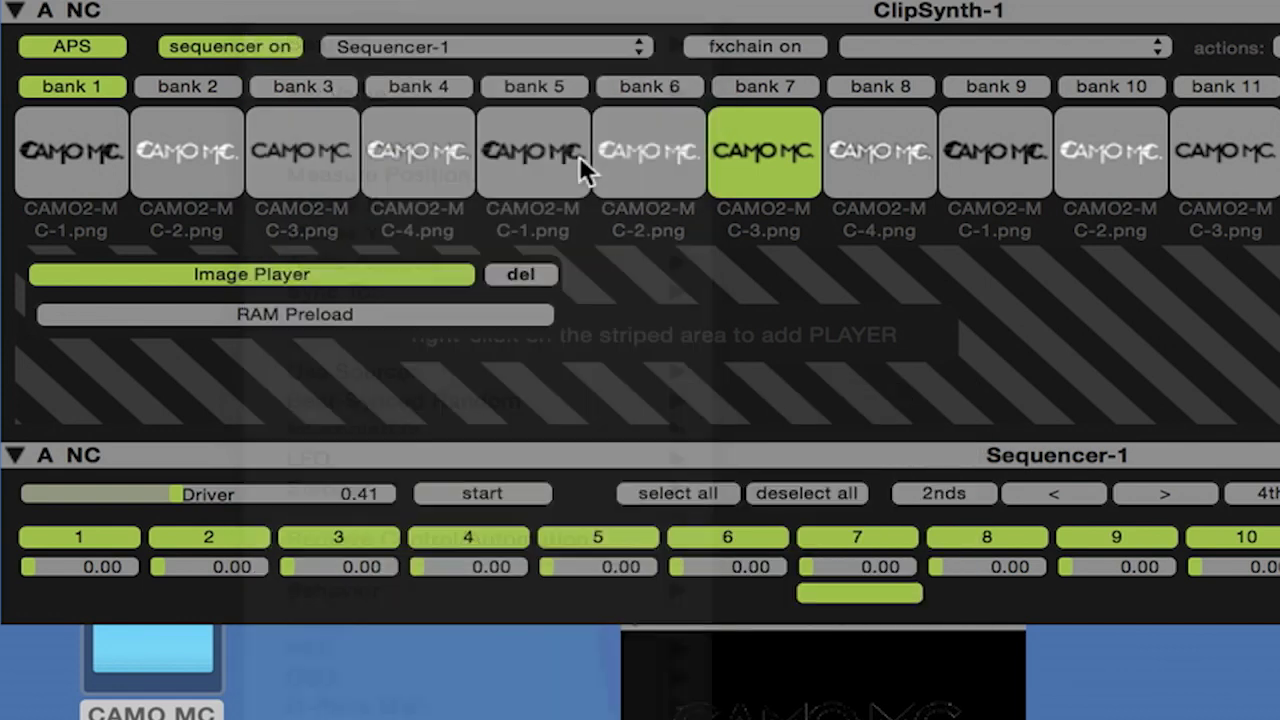
Step: Start Sequencer-1 so it runs through the media slots
left_click(461, 489)
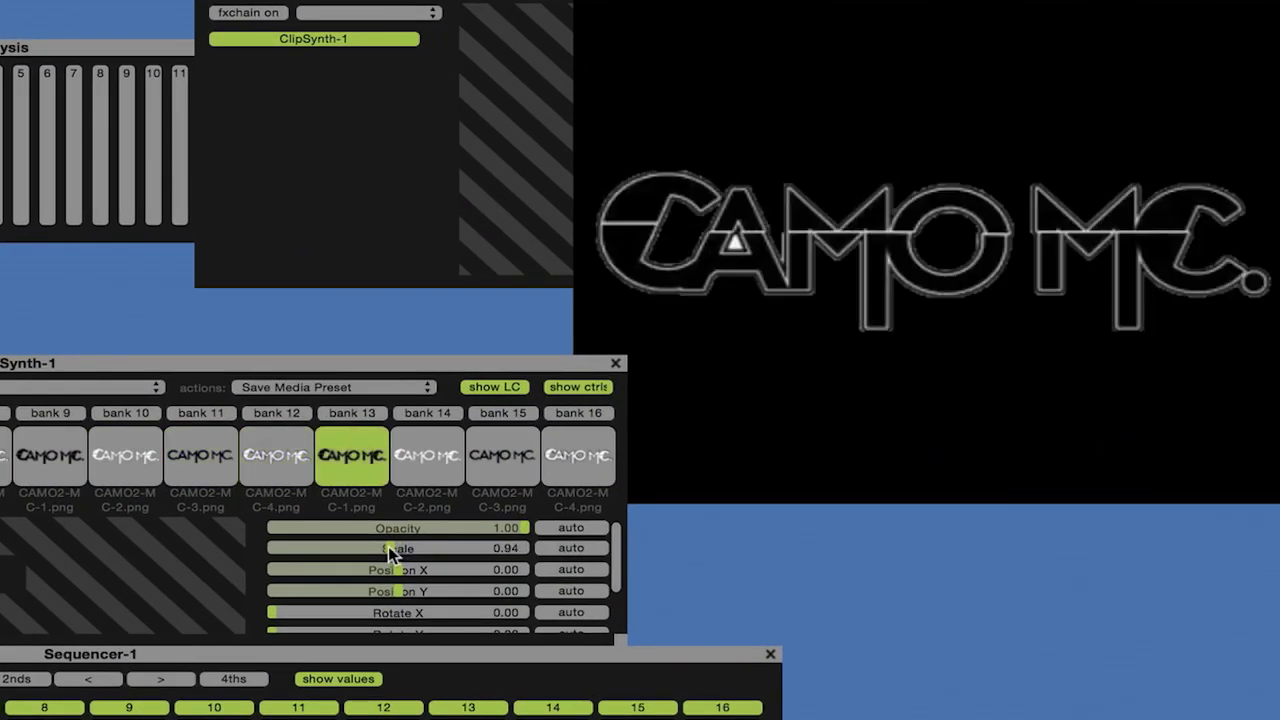
Step: Scale the logo to 0.61 and, after enlarging ClipSynth-1 to expose the rotation controls, rotate it X 54.51, Y 50.83, Z 188.96
left_click_drag(470, 506, 429, 505)
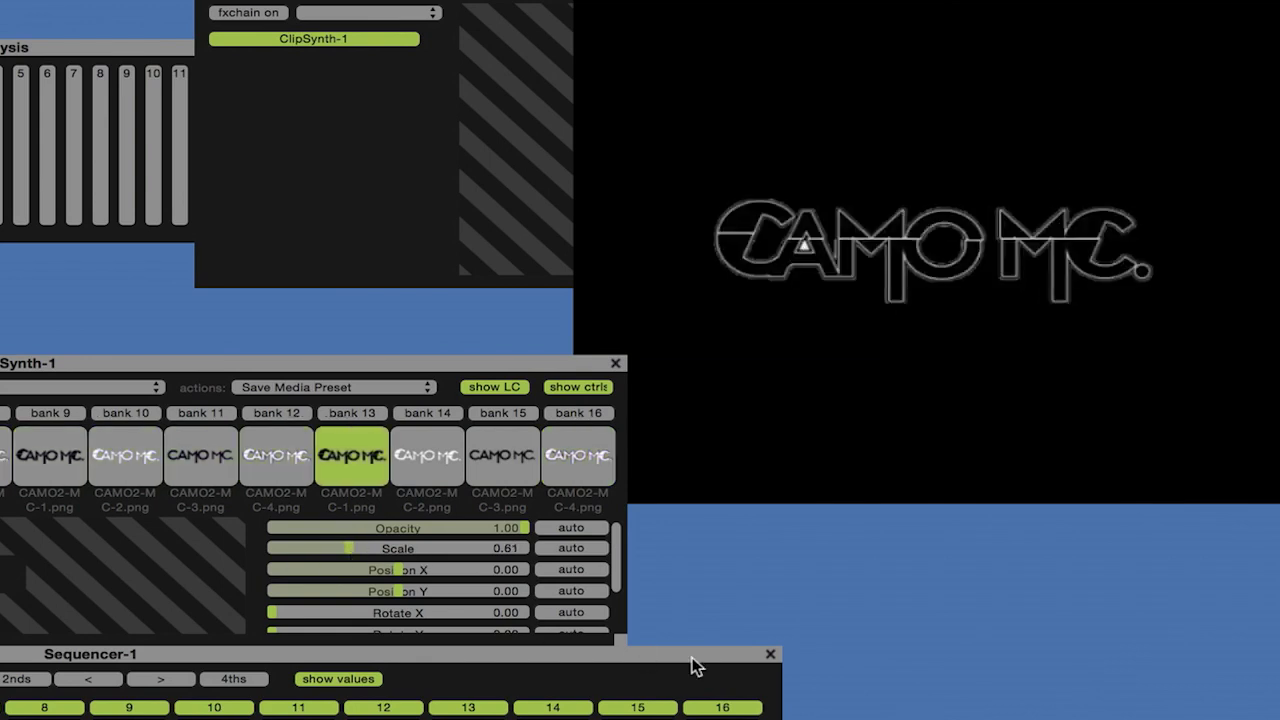
left_click(770, 654)
left_click_drag(617, 638, 645, 710)
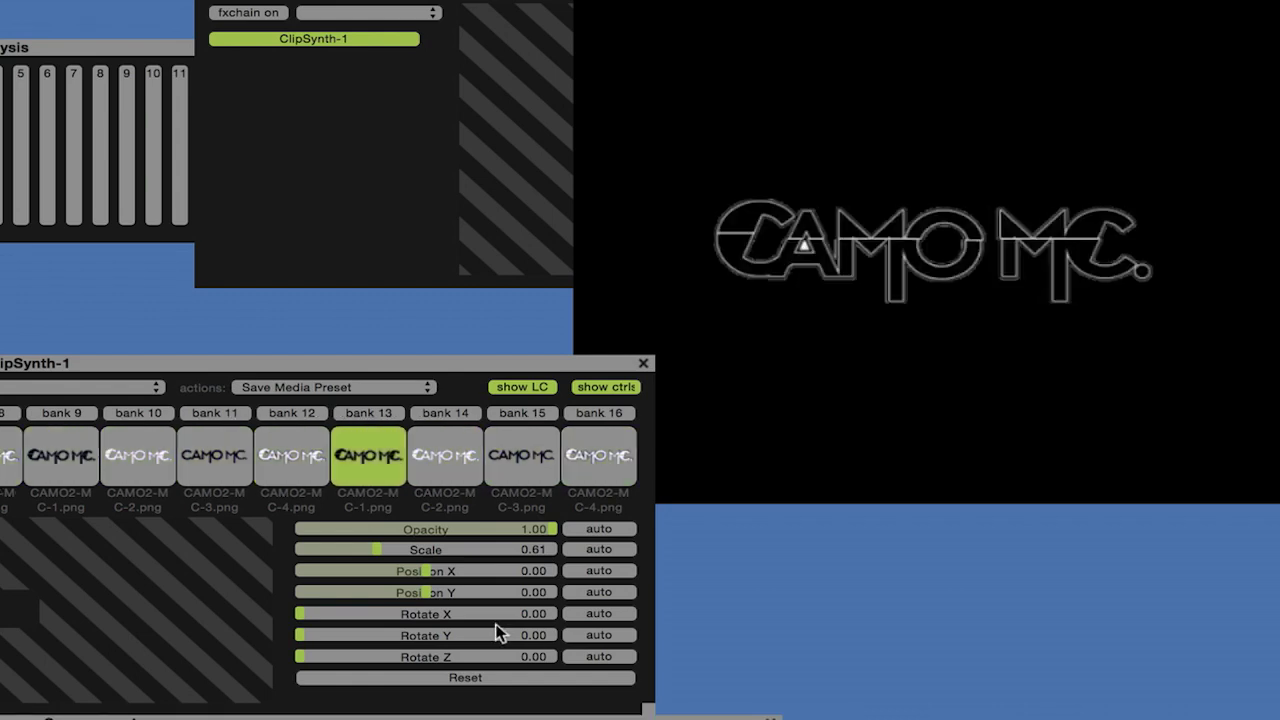
left_click_drag(433, 620, 431, 658)
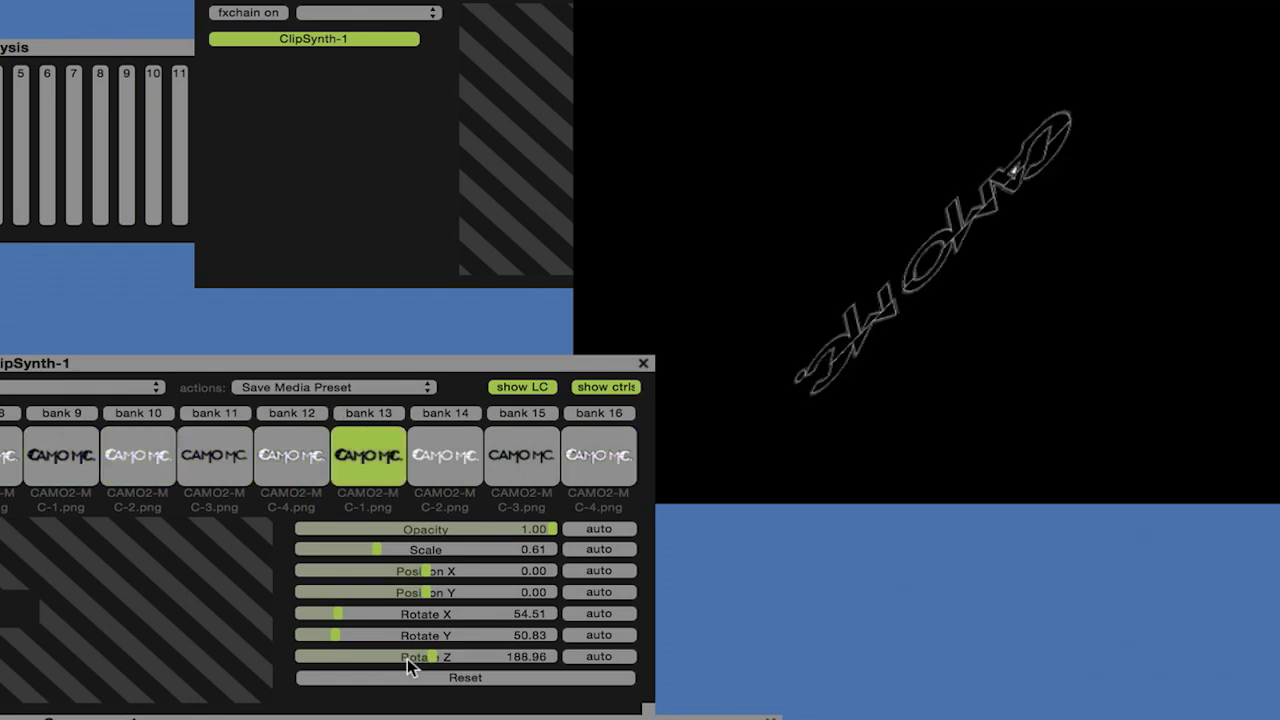
Step: Automate ClipSynth-1's Rotate Z with the Sin8.qtz LFO
right_click(407, 658)
mouse_move(447, 657)
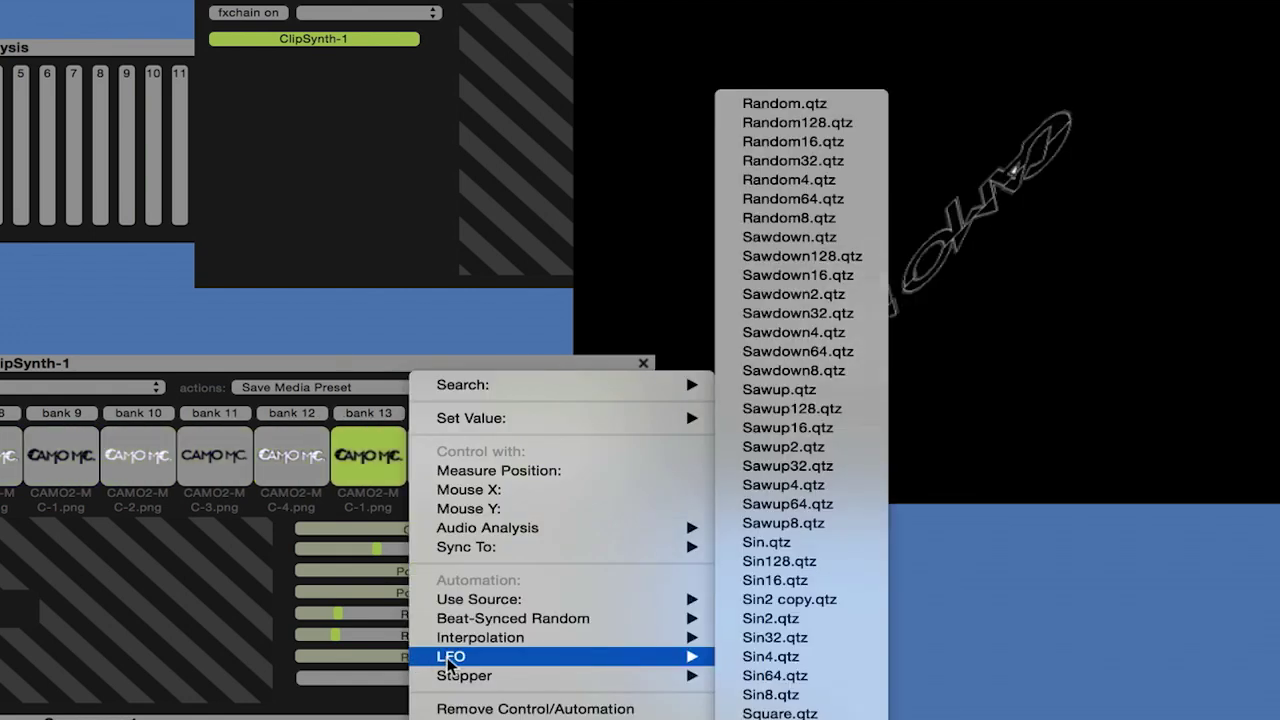
left_click(808, 712)
right_click(533, 656)
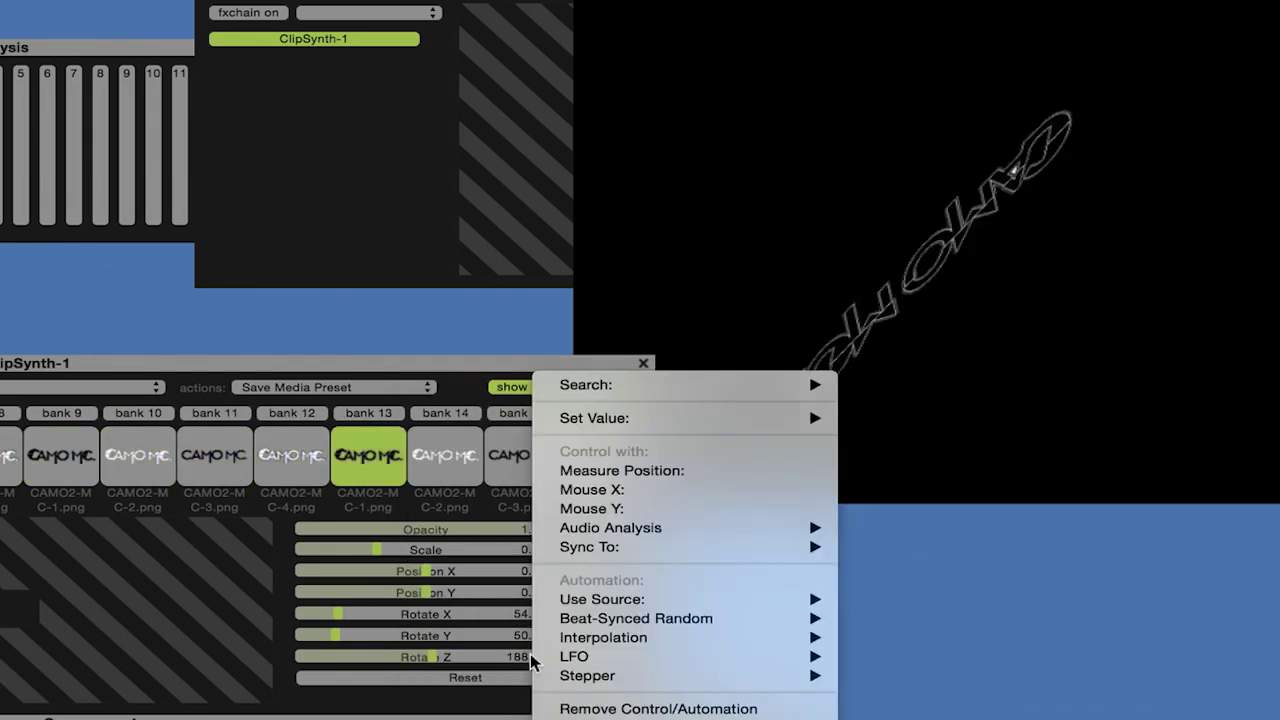
mouse_move(672, 637)
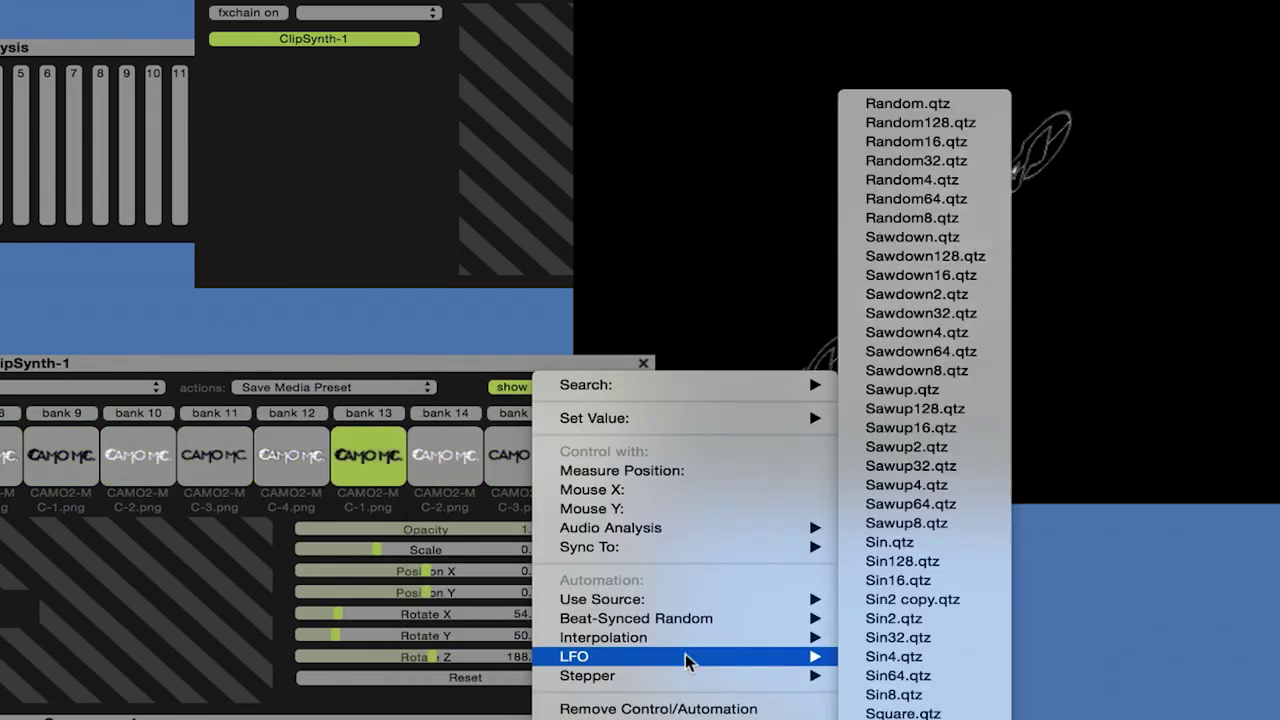
left_click(903, 697)
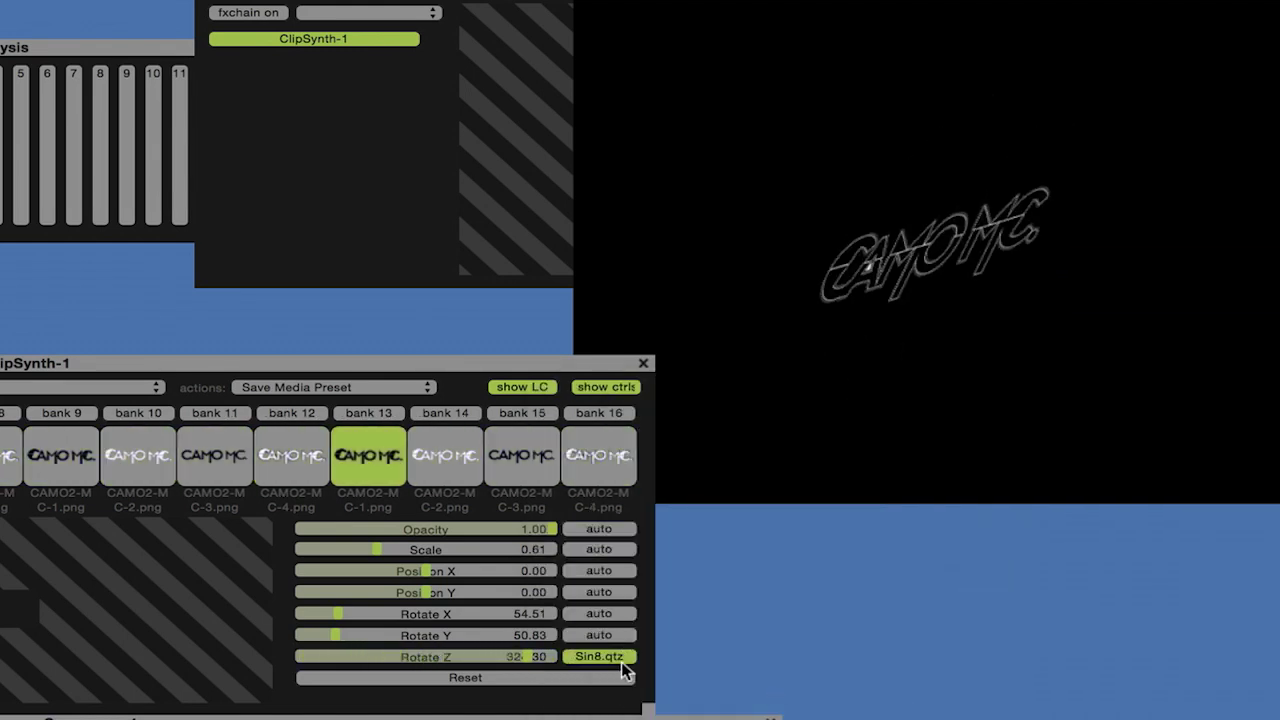
Step: Set ClipSynth-1's Rotate Y to 262.91 and assign it the Sawdown8.qtz LFO
left_click(481, 635)
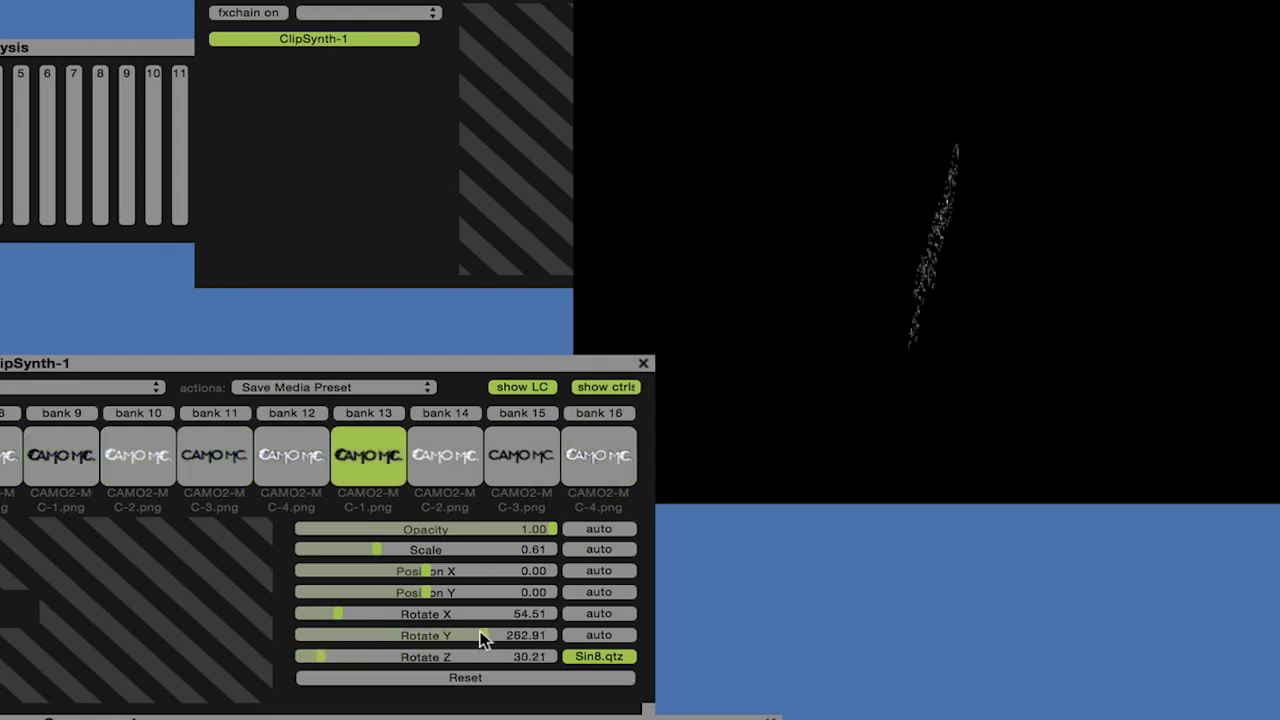
right_click(481, 640)
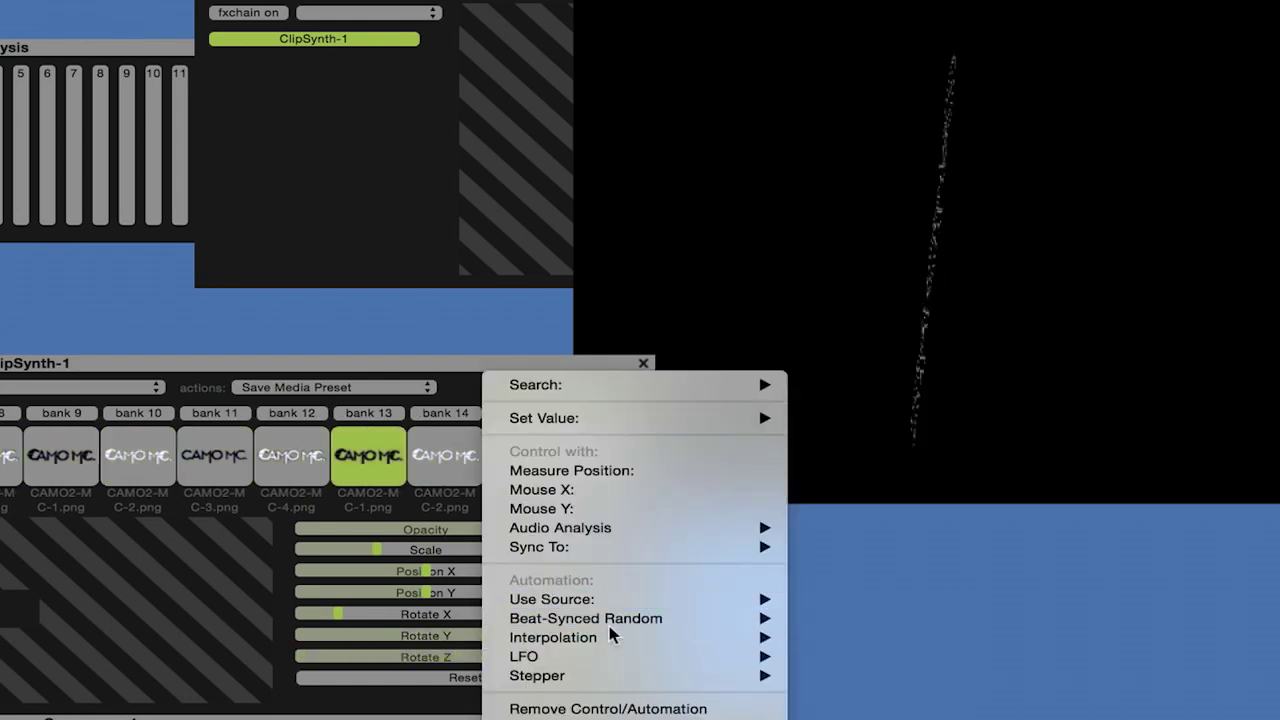
mouse_move(610, 660)
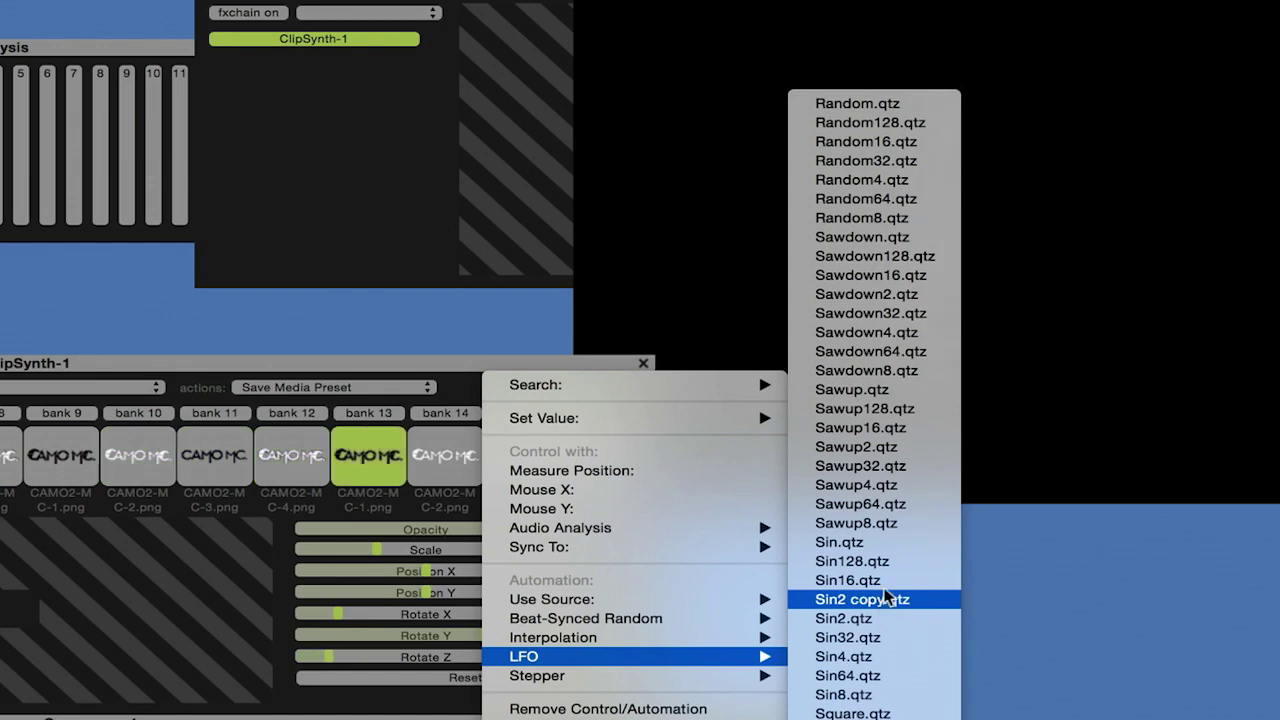
left_click(915, 371)
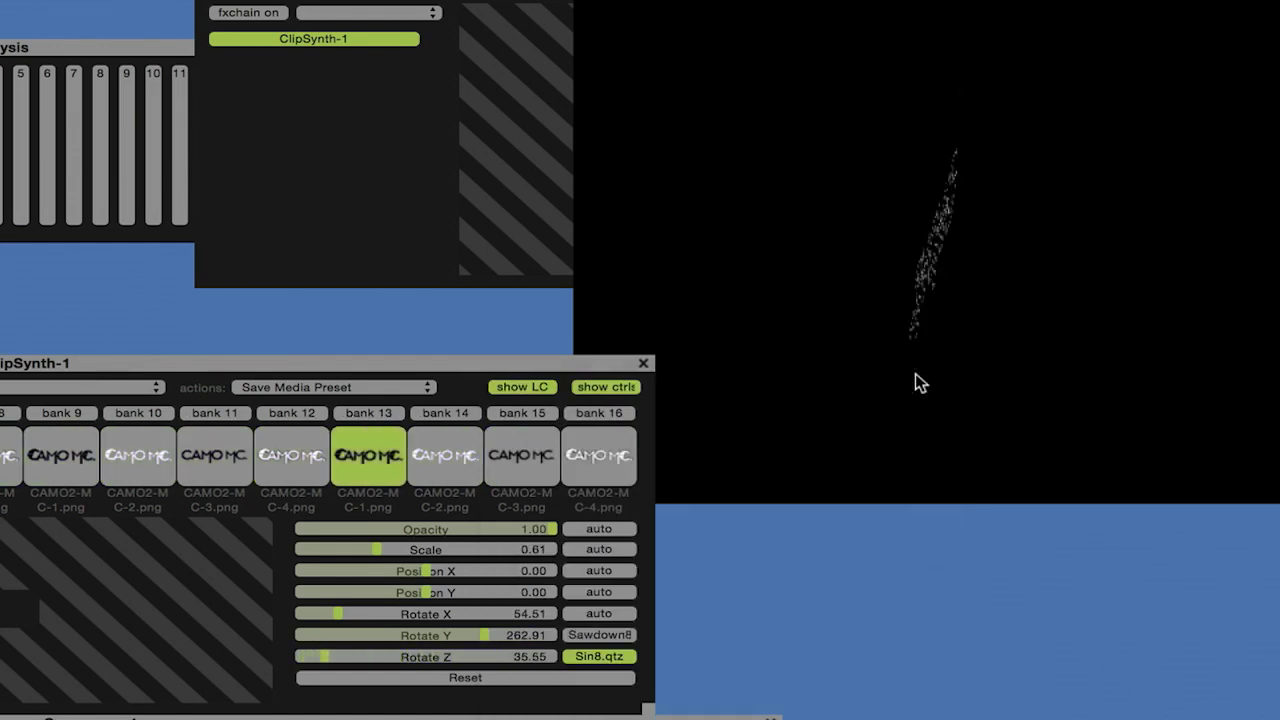
Step: Assign the Sin4.qtz LFO to Rotate X and enable the Rotate X and Rotate Y automations
right_click(426, 613)
mouse_move(553, 598)
mouse_move(597, 663)
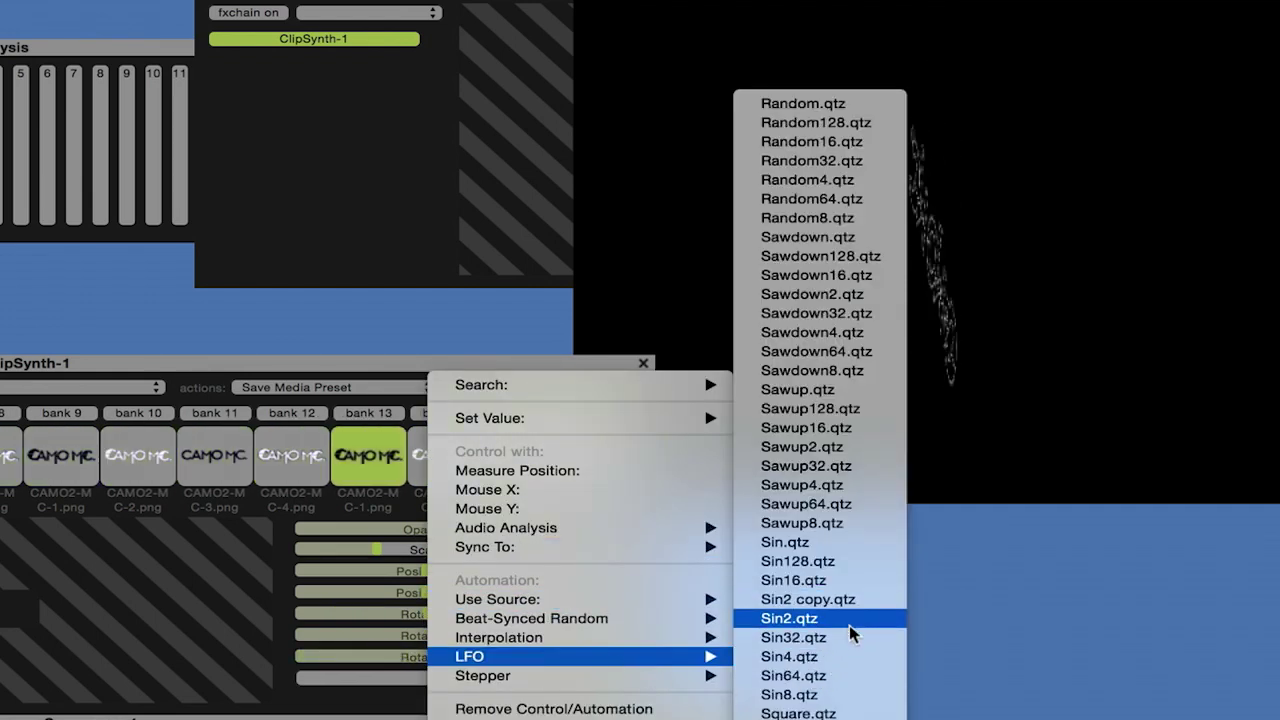
left_click(848, 657)
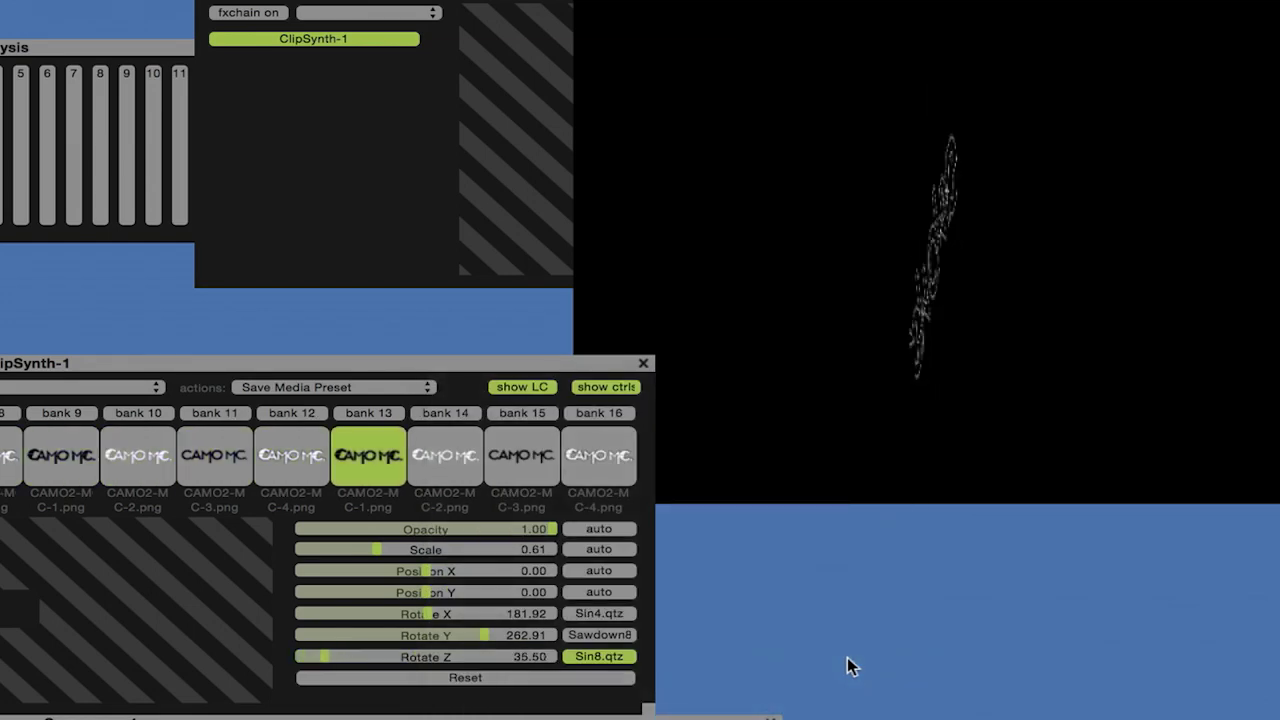
left_click(617, 614)
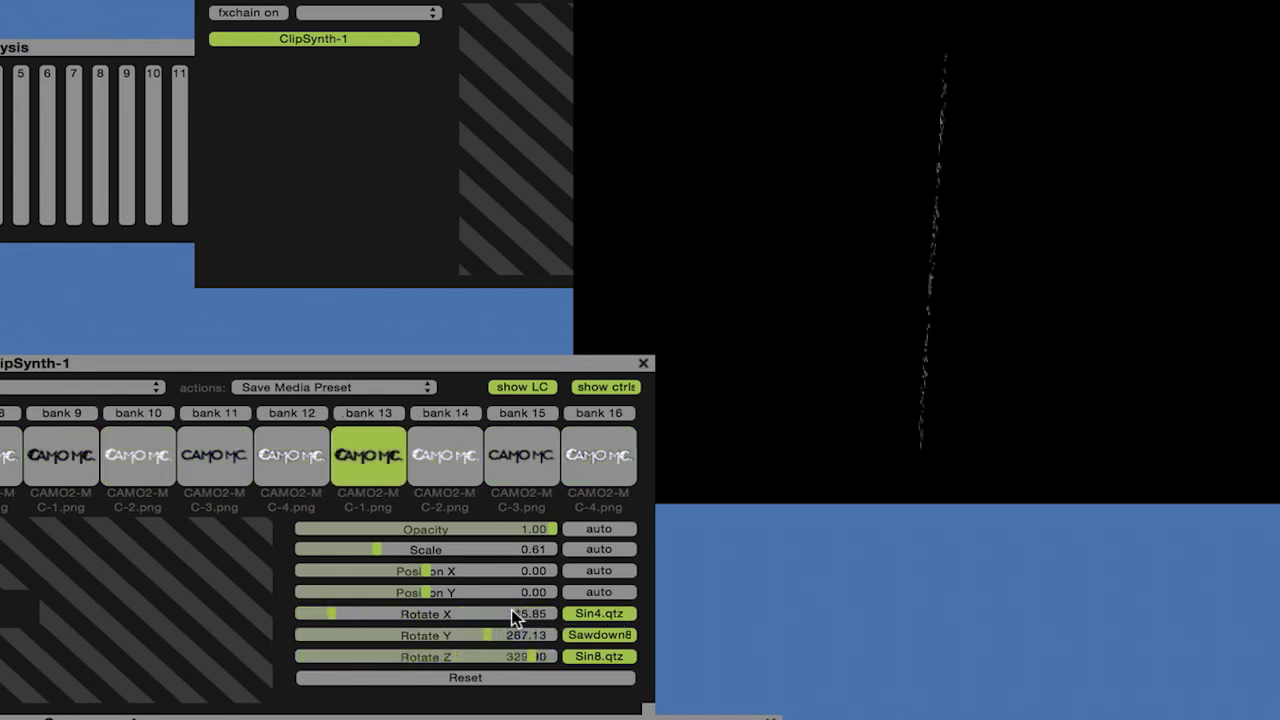
Step: Switch the Rotate X automation to the Tri8.qtz LFO
right_click(474, 618)
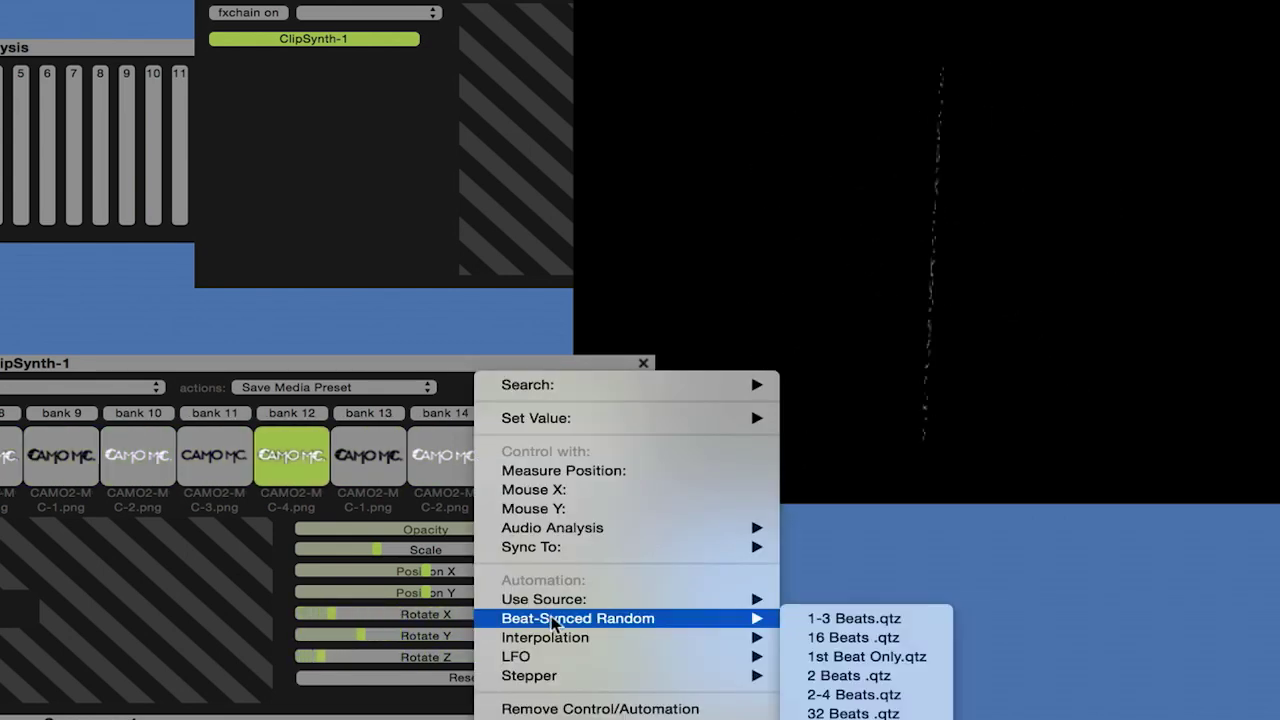
mouse_move(700, 662)
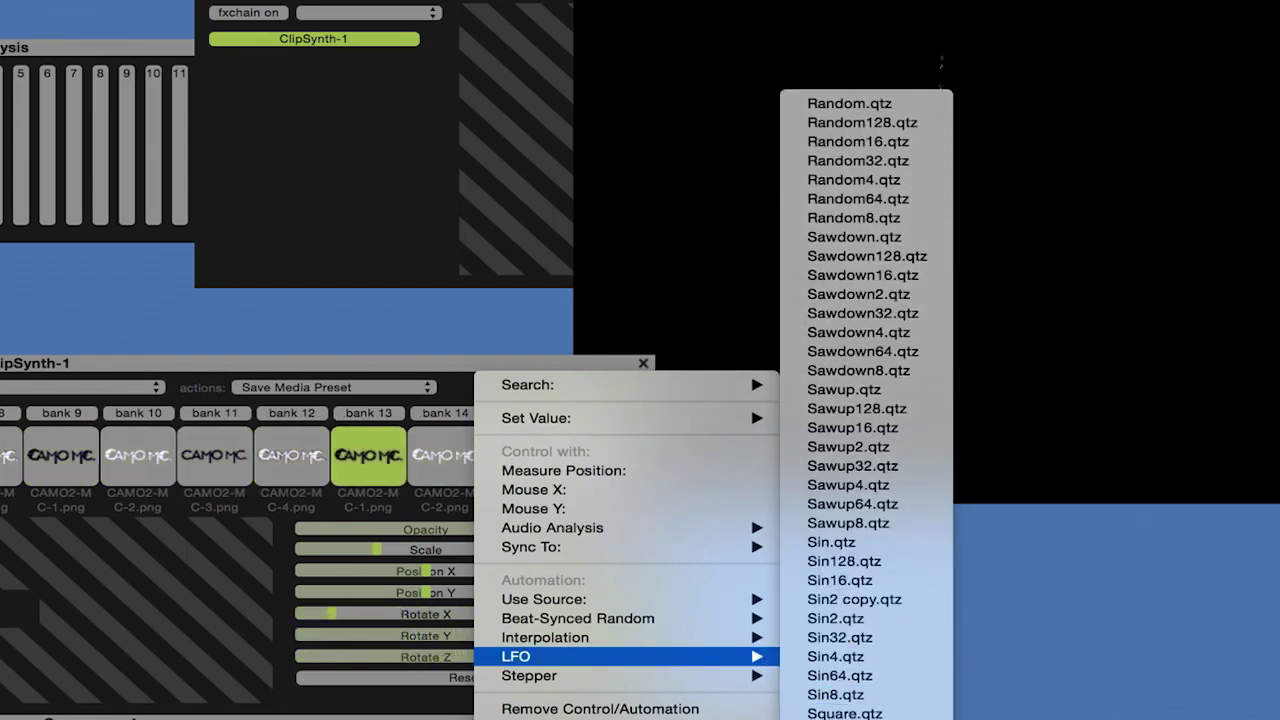
left_click(835, 694)
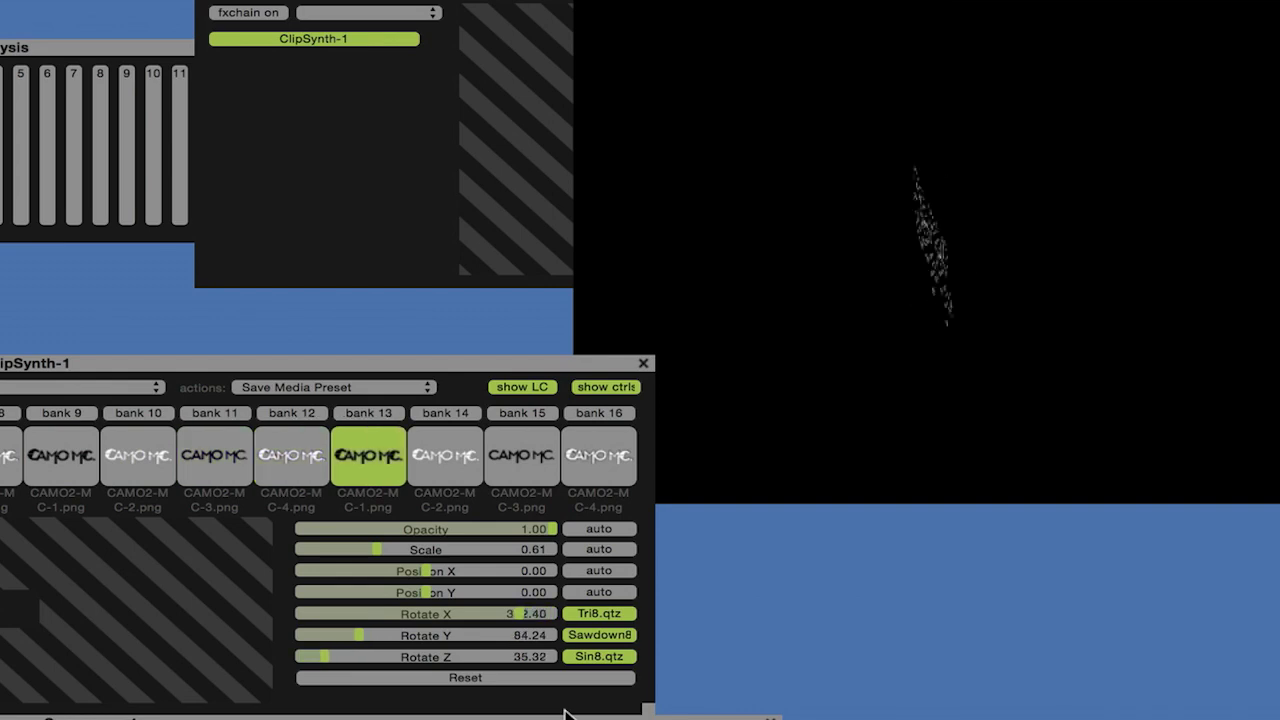
Step: Replace the Rotate X automation with the Sin16.qtz LFO
right_click(535, 616)
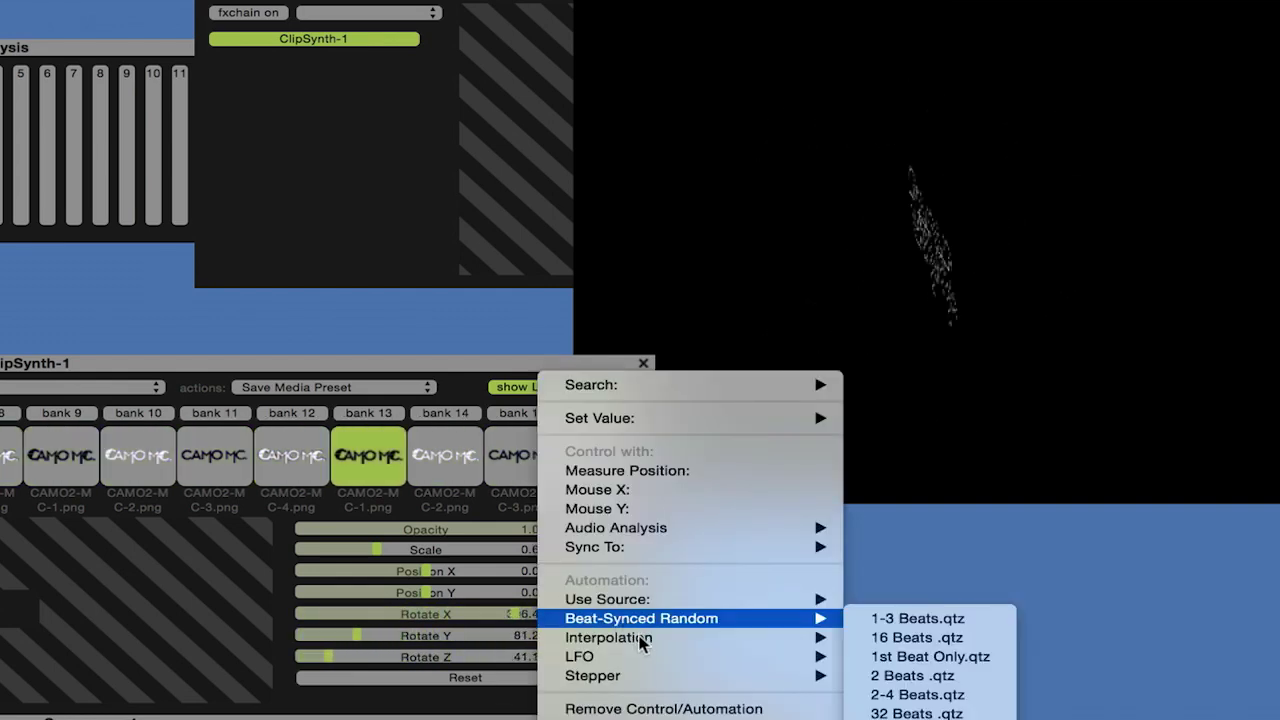
mouse_move(645, 660)
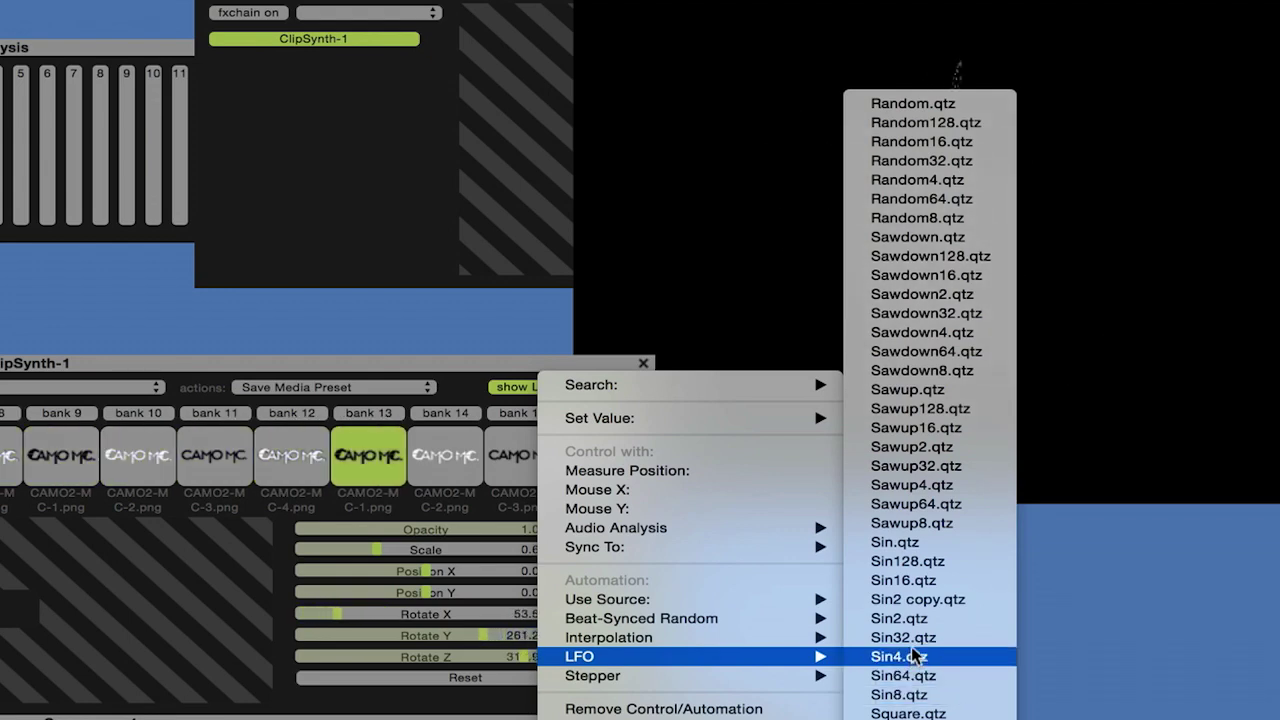
left_click(915, 580)
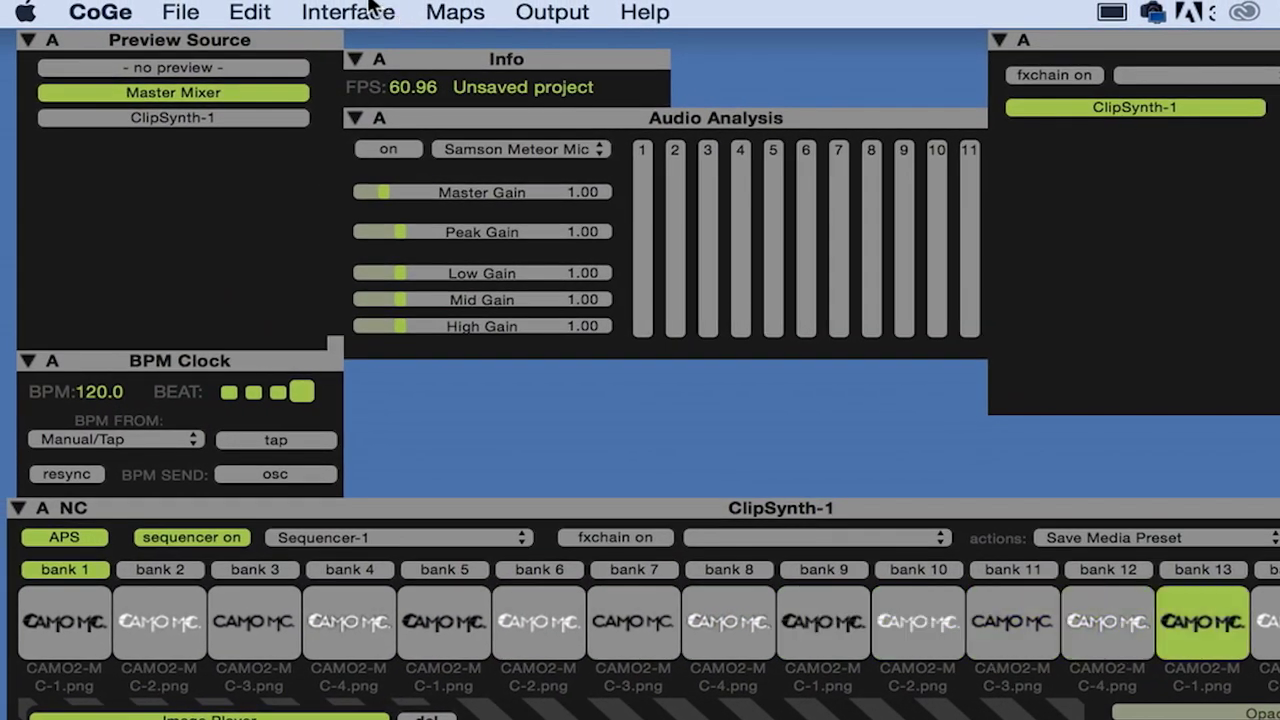
Step: Create a new EffectChain and place its window beneath Sequencer-1
left_click(365, 10)
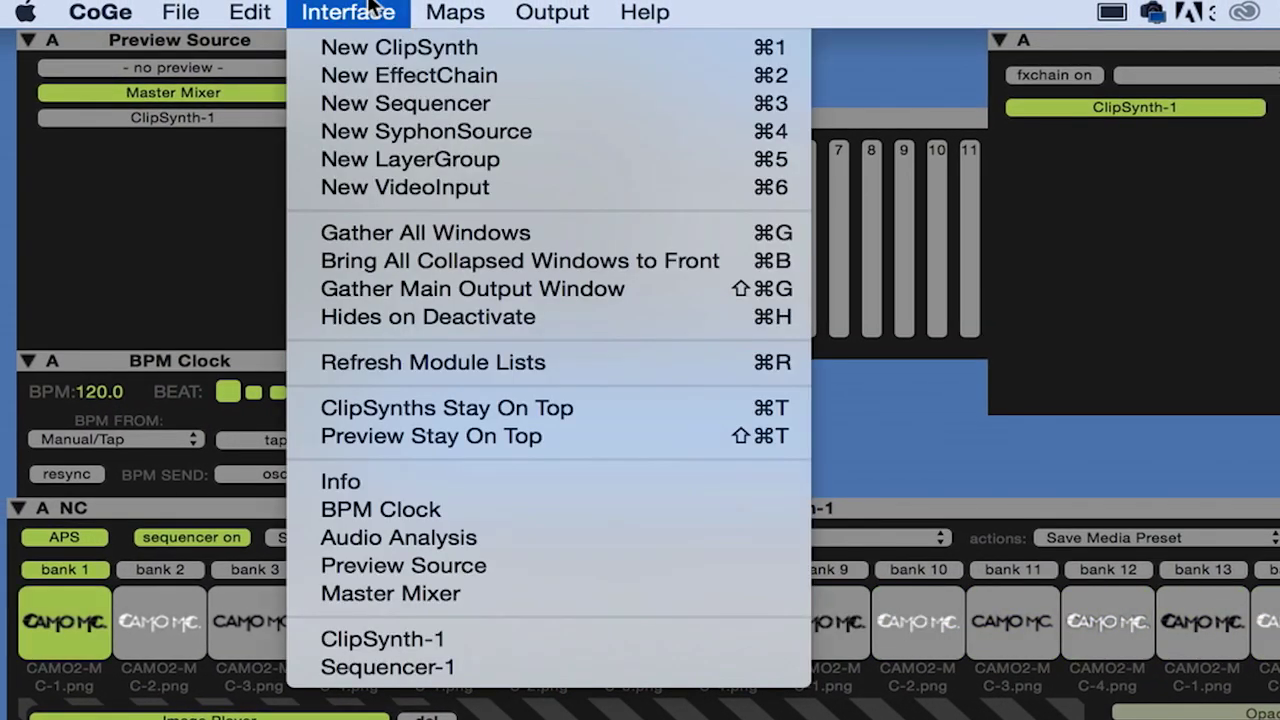
left_click(368, 76)
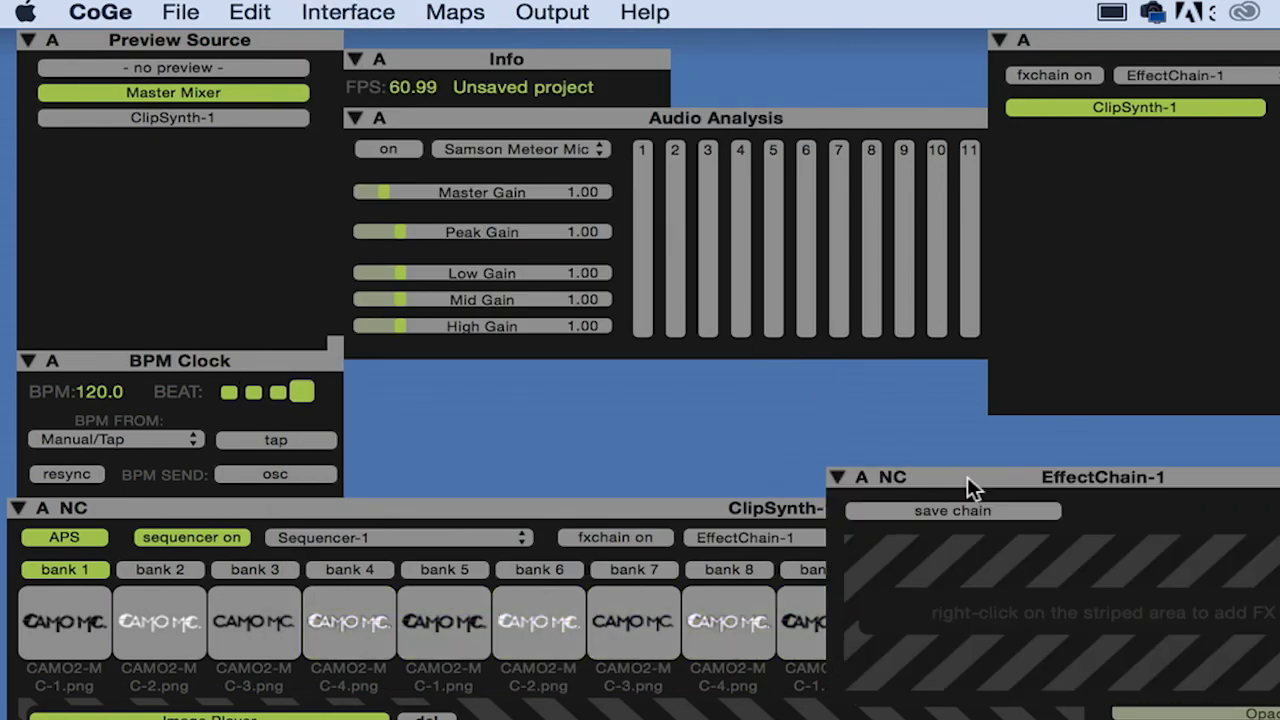
left_click_drag(967, 476, 636, 719)
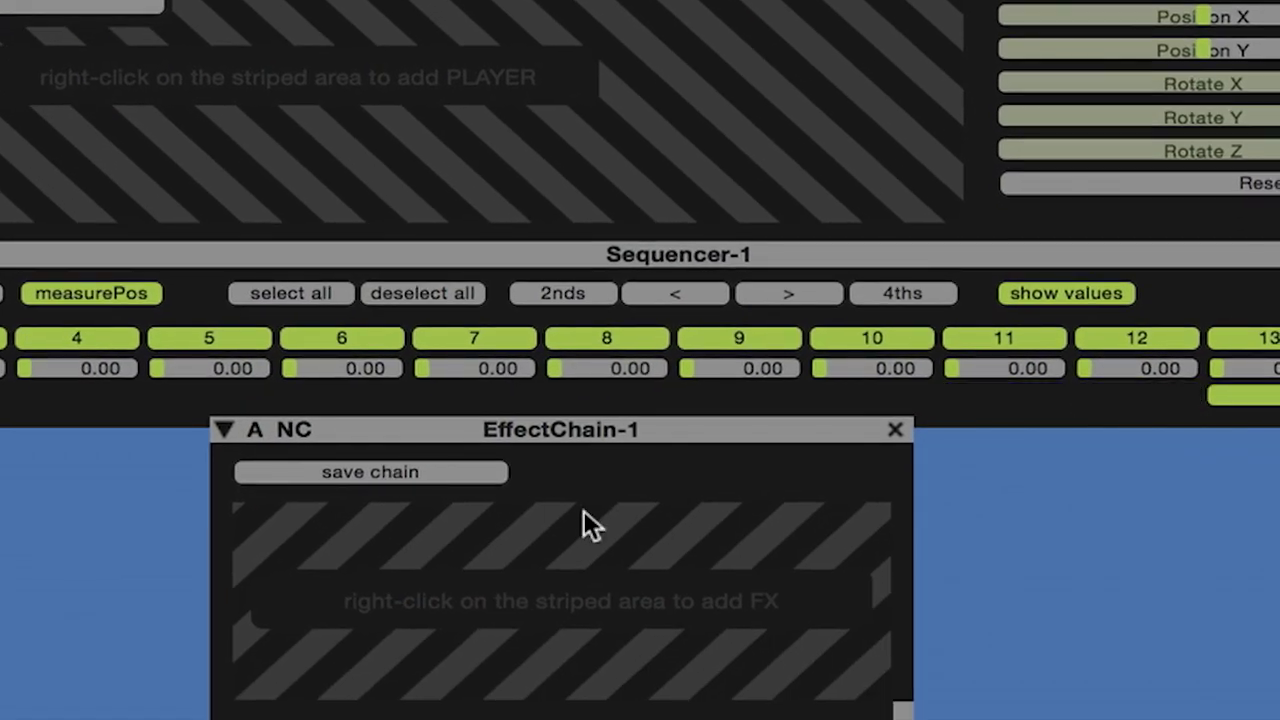
Step: Search the effects for "glit" and add Time Glitch RGB.fs to EffectChain-1
right_click(585, 515)
scroll(697, 545, "down", 5)
mouse_move(702, 548)
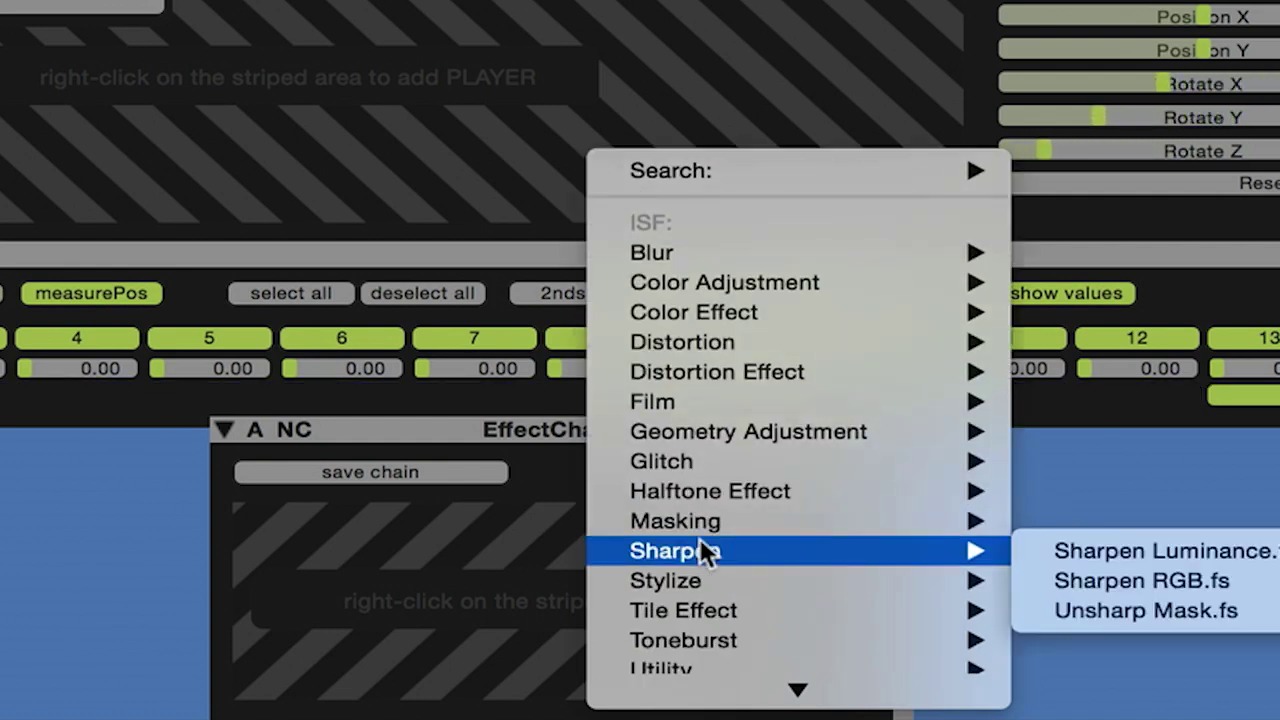
mouse_move(905, 178)
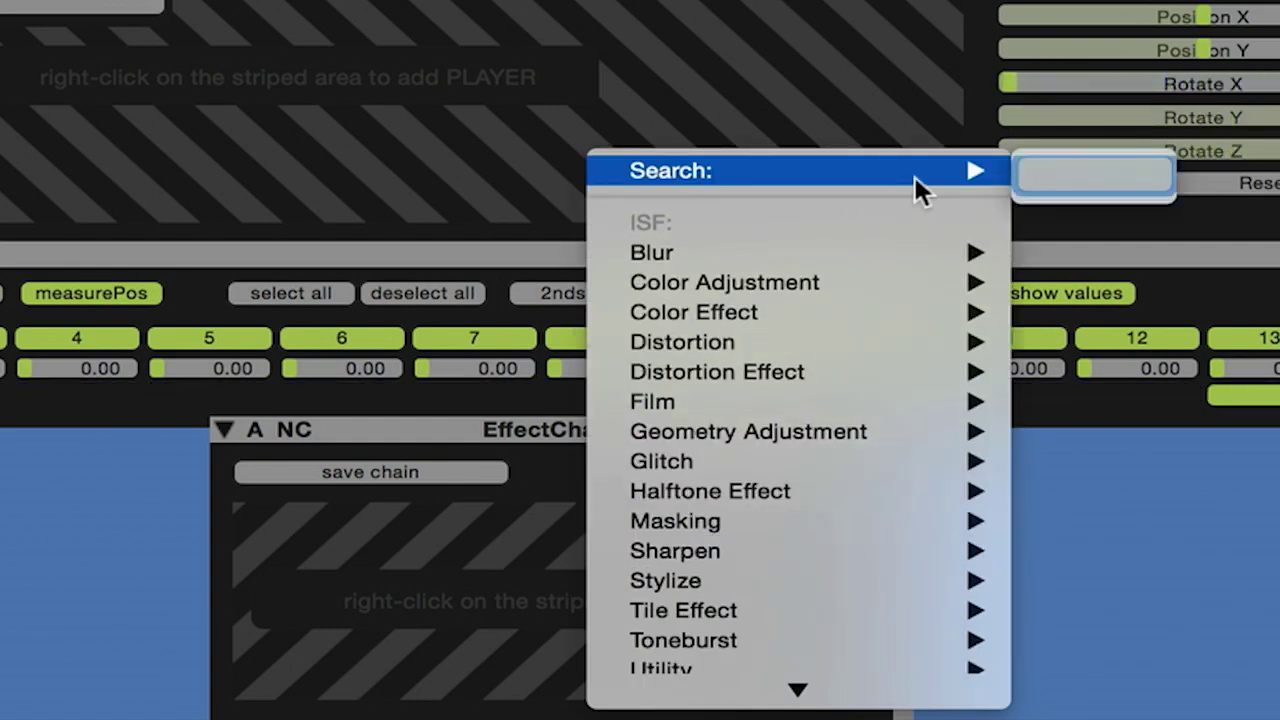
type("glit")
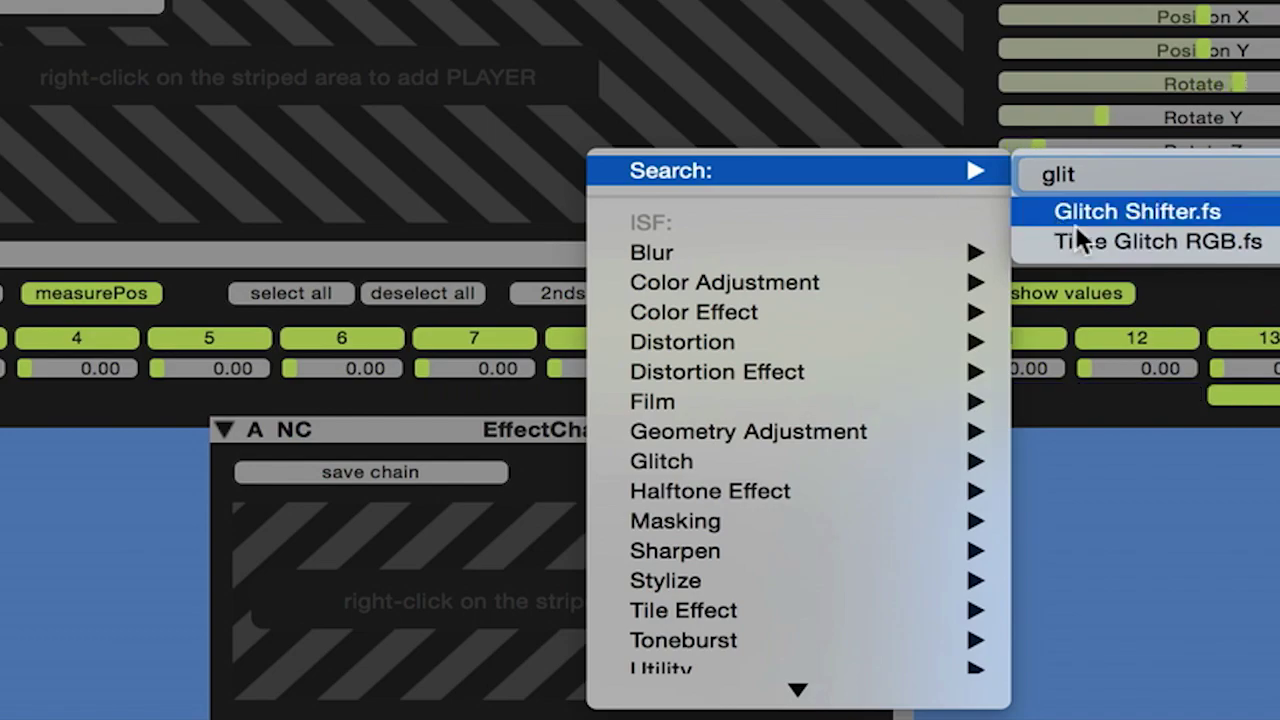
left_click(1134, 242)
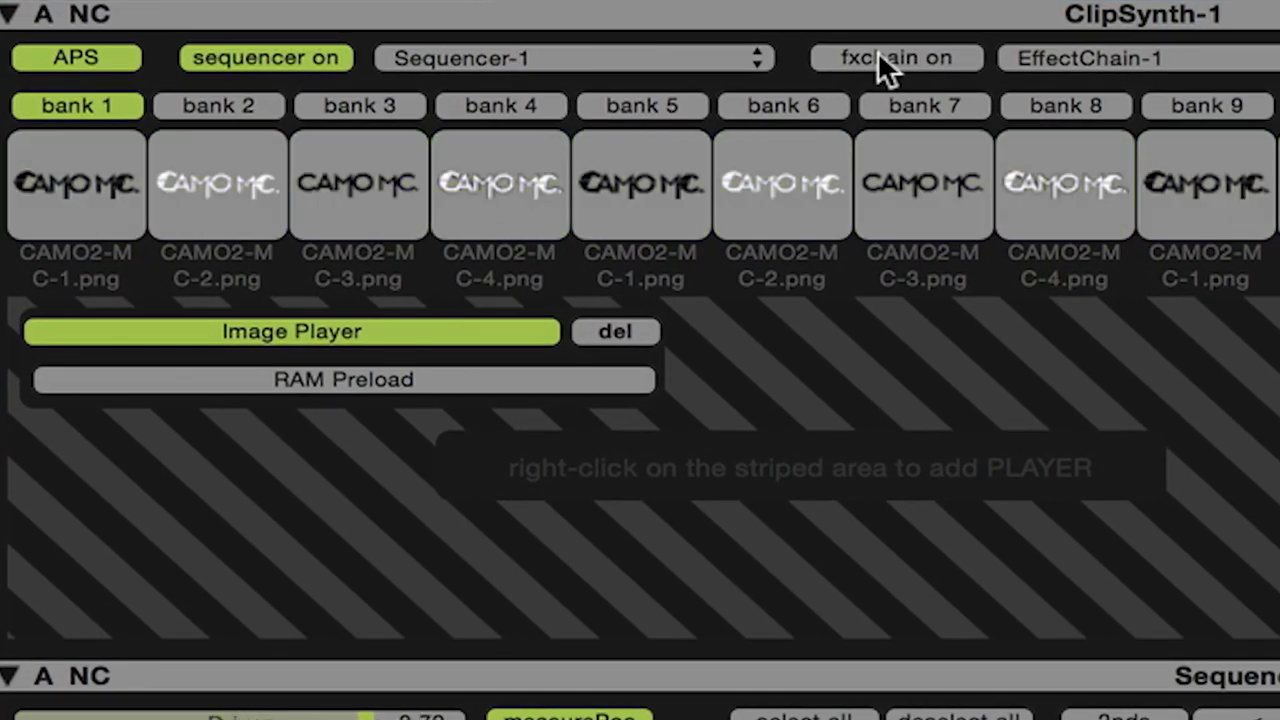
Step: Turn on the effect chain for ClipSynth-1 and activate the Time Glitch RGB effect in EffectChain-1
left_click(877, 55)
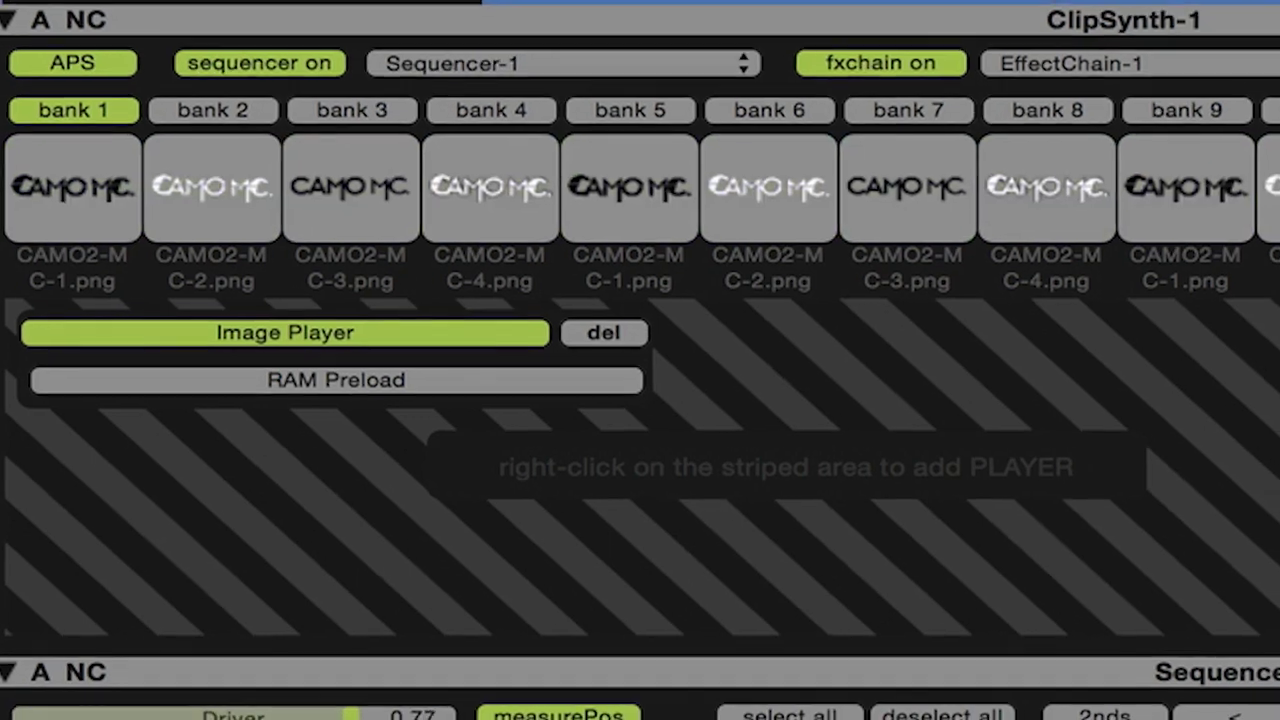
left_click_drag(733, 680, 694, 408)
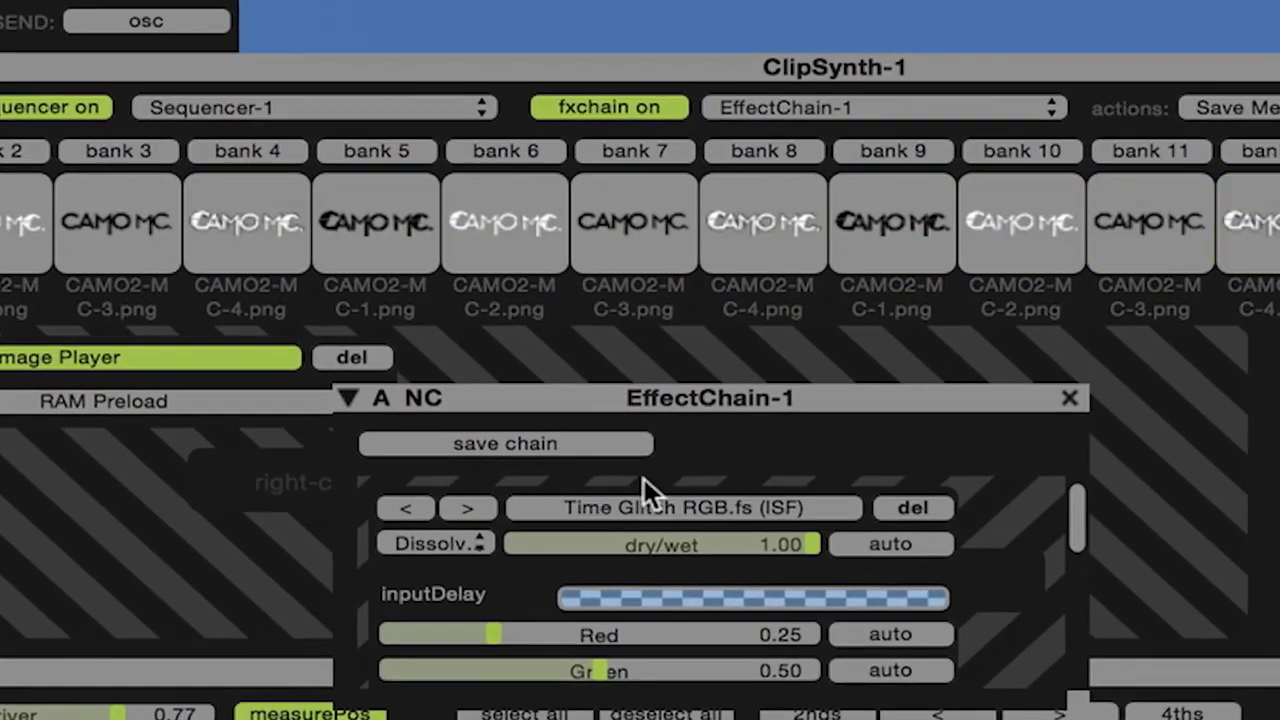
left_click(652, 507)
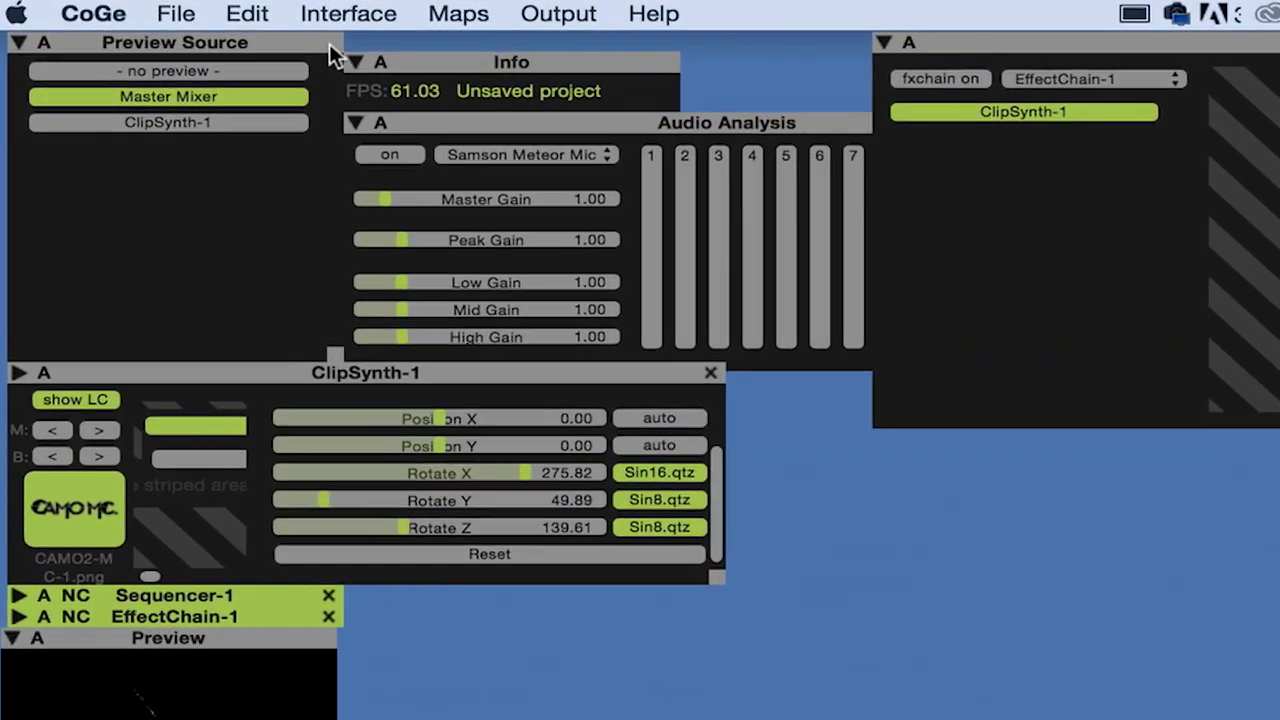
Step: Create four new SyphonSources
left_click(240, 14)
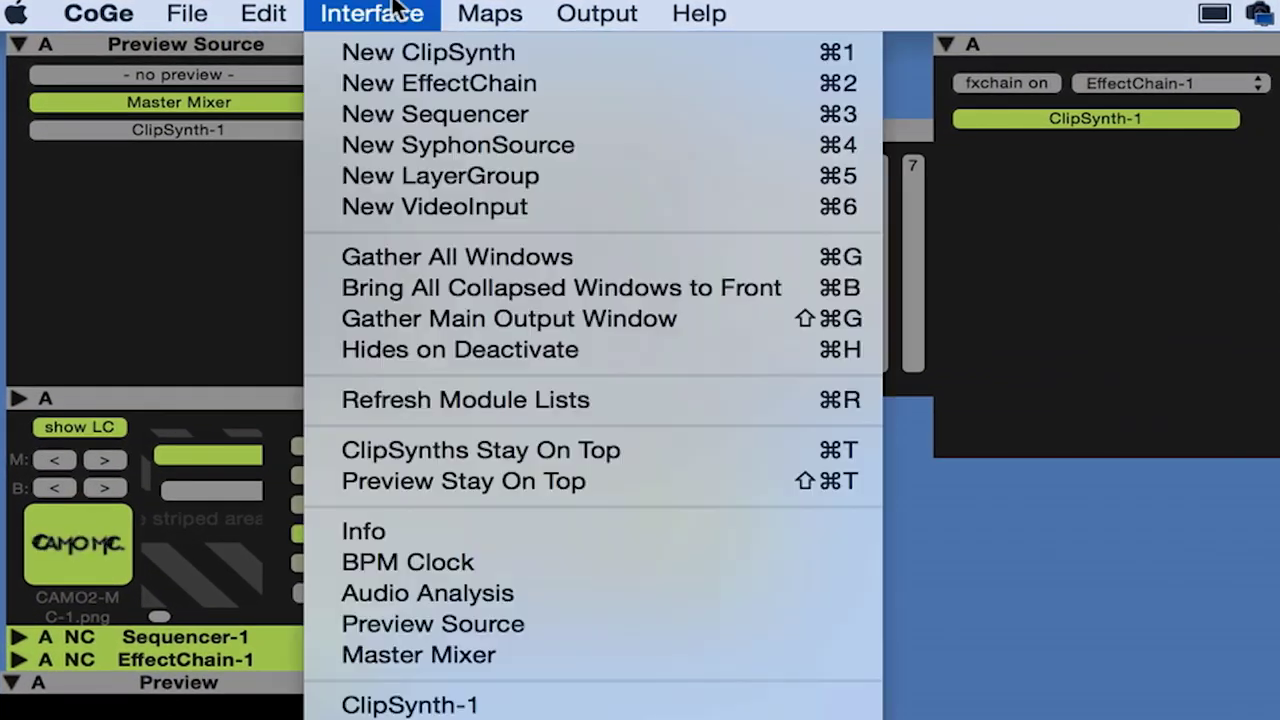
left_click(395, 146)
left_click(386, 14)
left_click(392, 141)
left_click(370, 14)
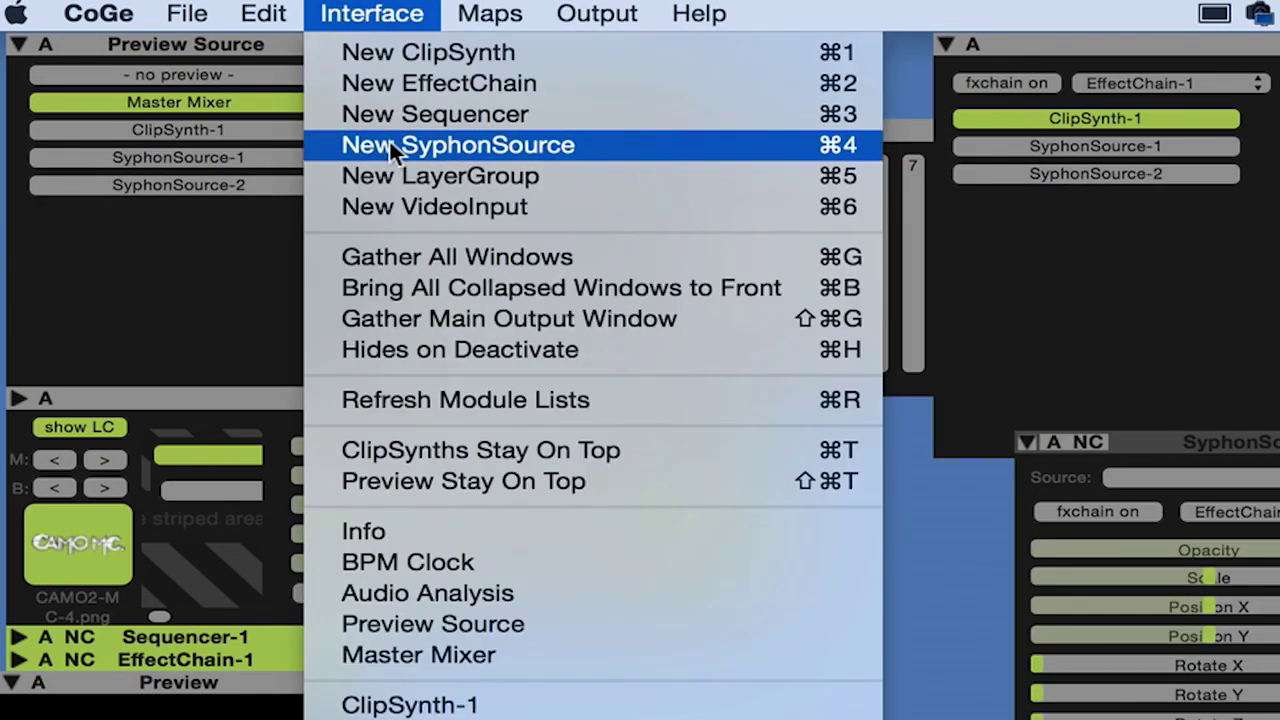
left_click(392, 146)
left_click(385, 20)
left_click(389, 143)
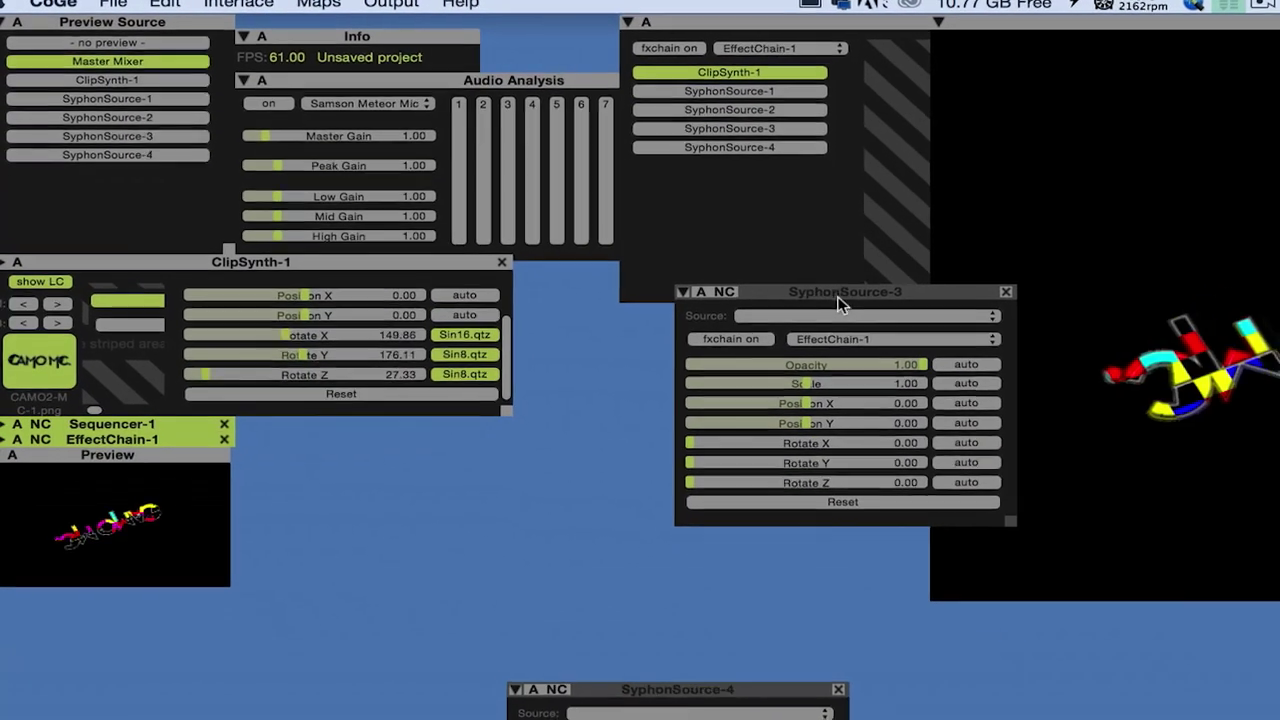
Step: Arrange the four SyphonSource windows in a two-by-two grid beneath ClipSynth-1
left_click_drag(1029, 719, 1020, 679)
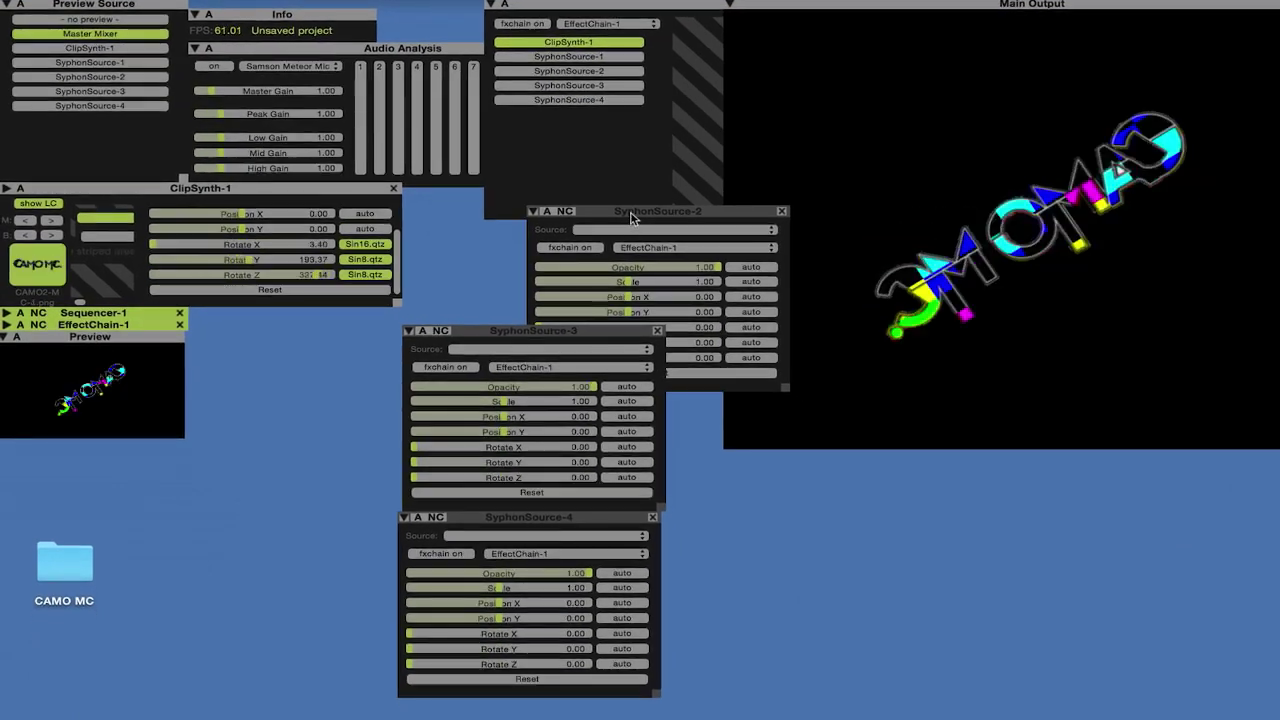
left_click_drag(704, 246, 294, 608)
left_click_drag(263, 531, 237, 518)
left_click_drag(603, 218, 267, 333)
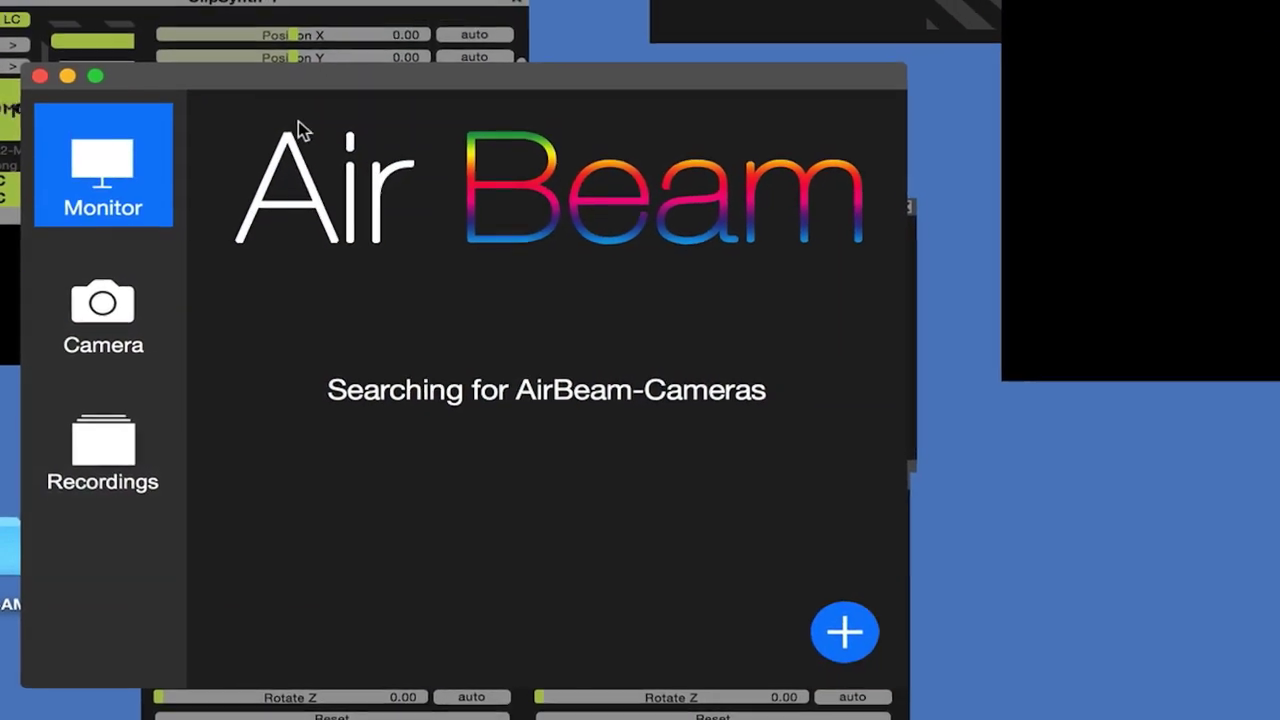
Step: In AirBeam, open a second window in Camera mode beside the Monitor window and align the MACBOOK RETINA (2) feed window next to it
key("super+n")
left_click_drag(629, 194, 905, 186)
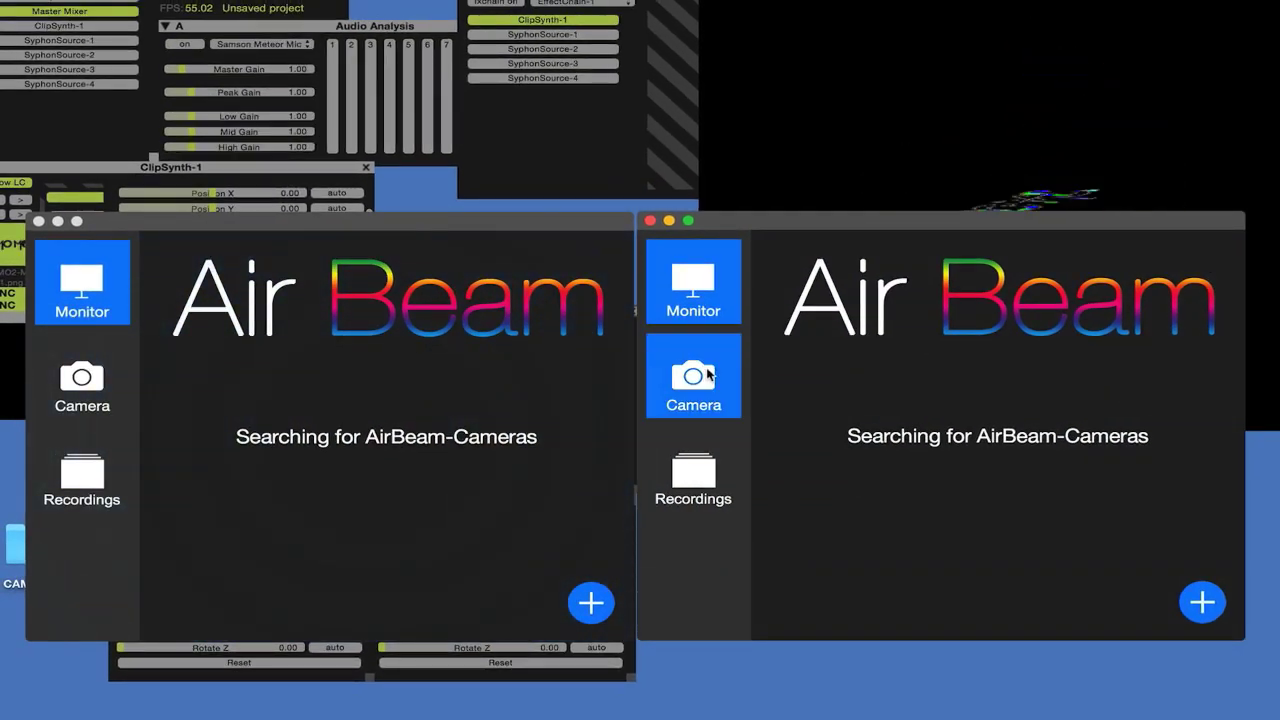
left_click(707, 374)
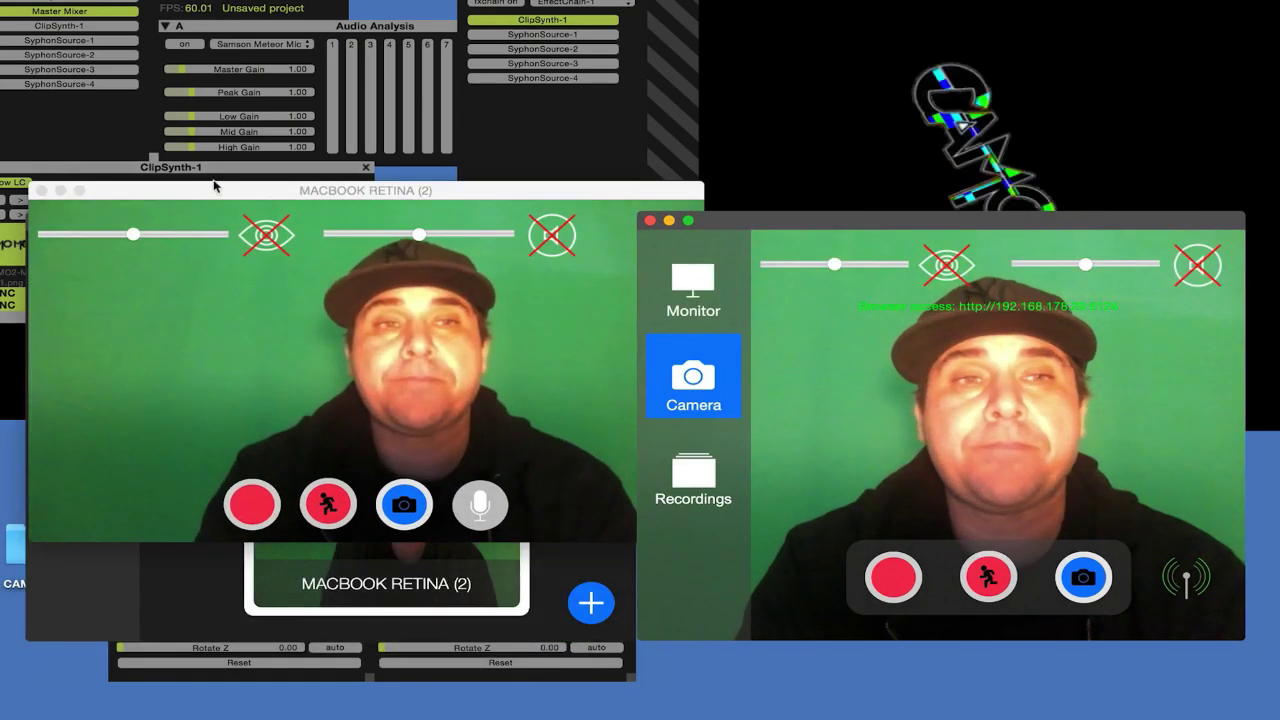
left_click_drag(226, 200, 101, 216)
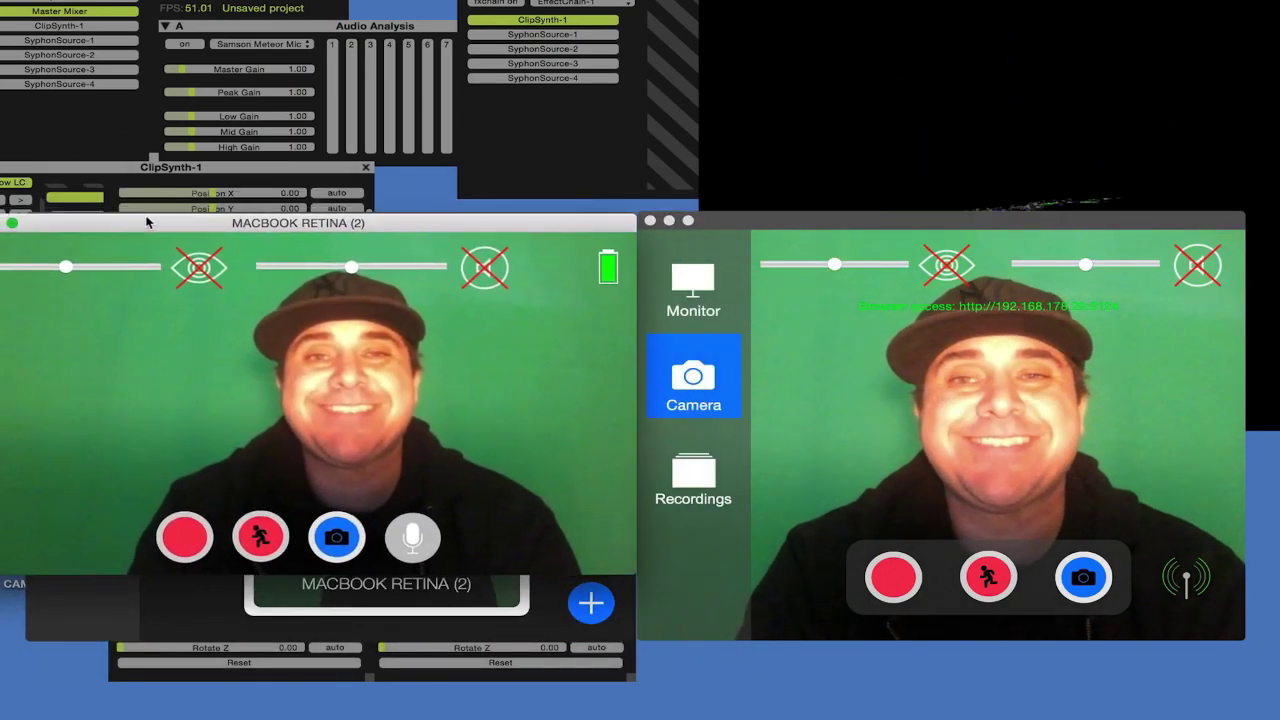
Step: Close the AirBeam camera window and, in Black Syphon, set the Intensity Extreme input mode to 1080i59.94
key("super+w")
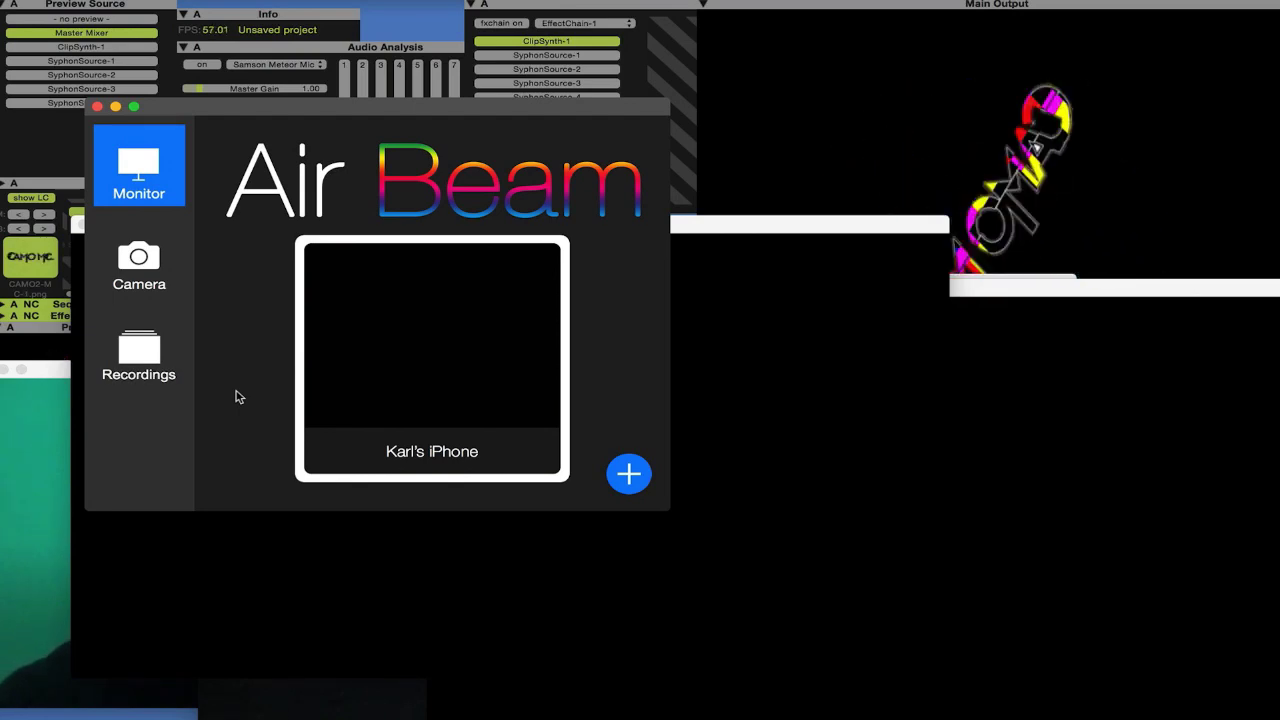
left_click(867, 39)
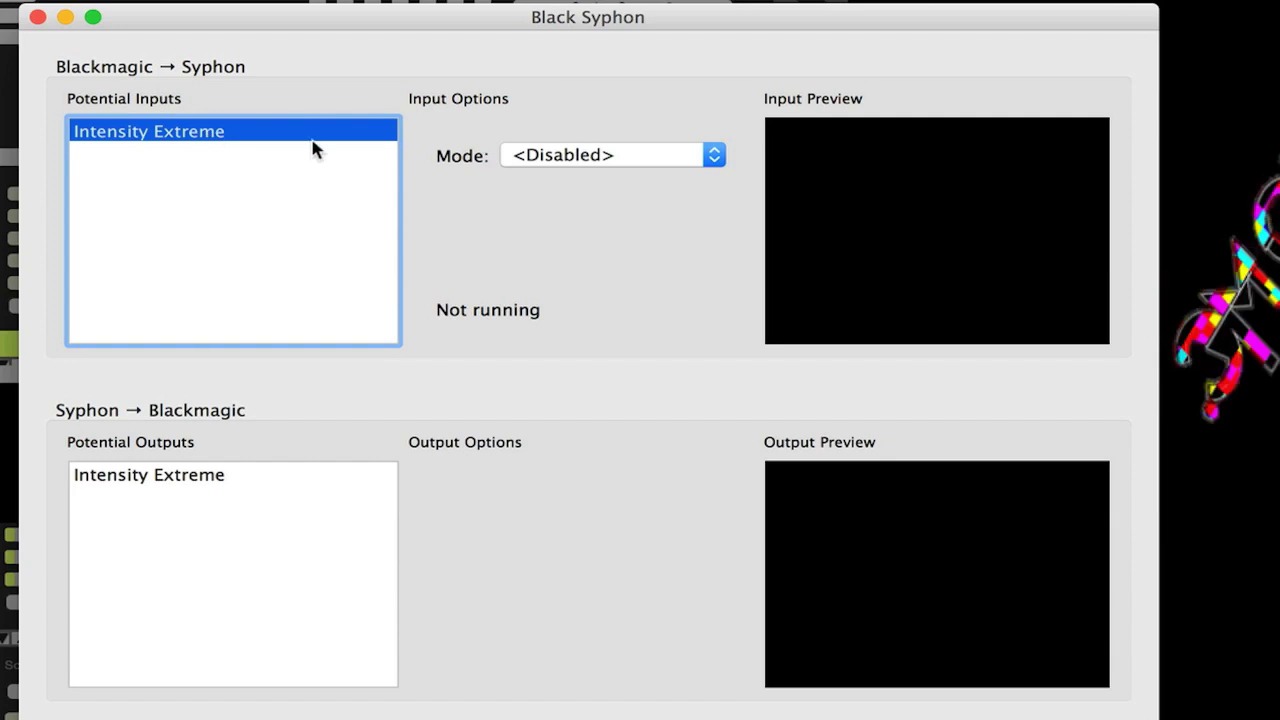
left_click(538, 160)
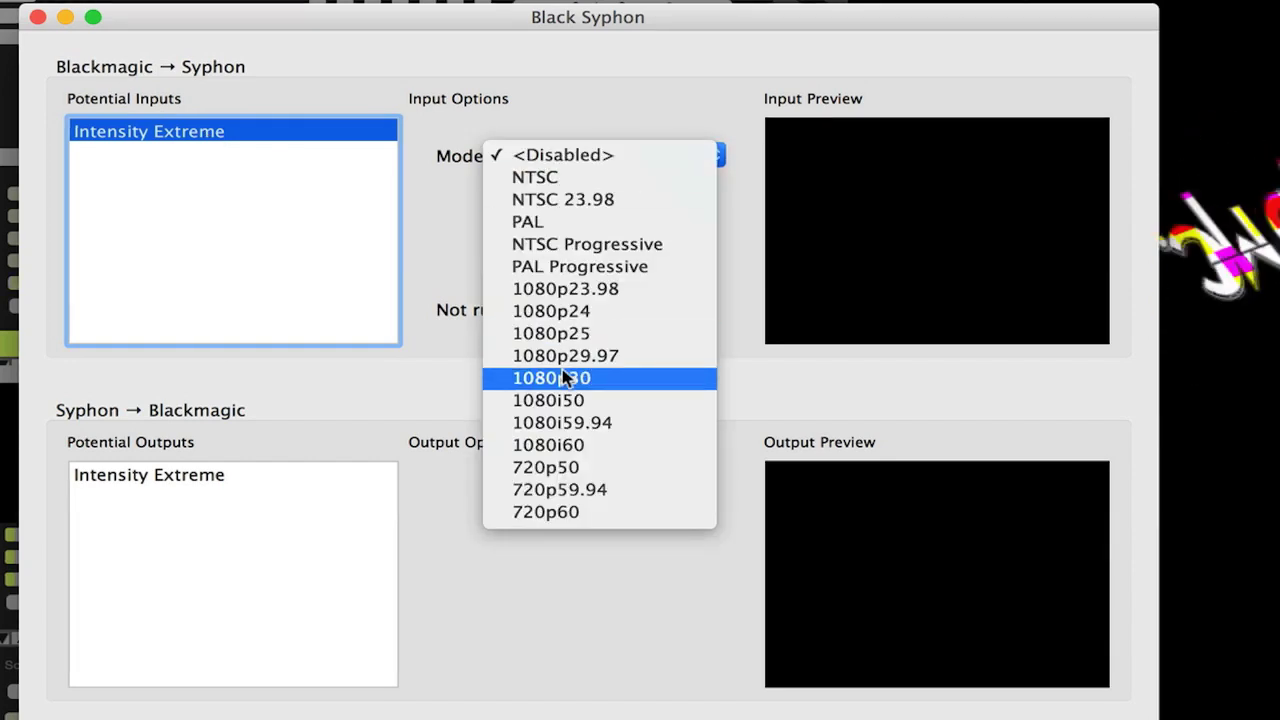
left_click(570, 422)
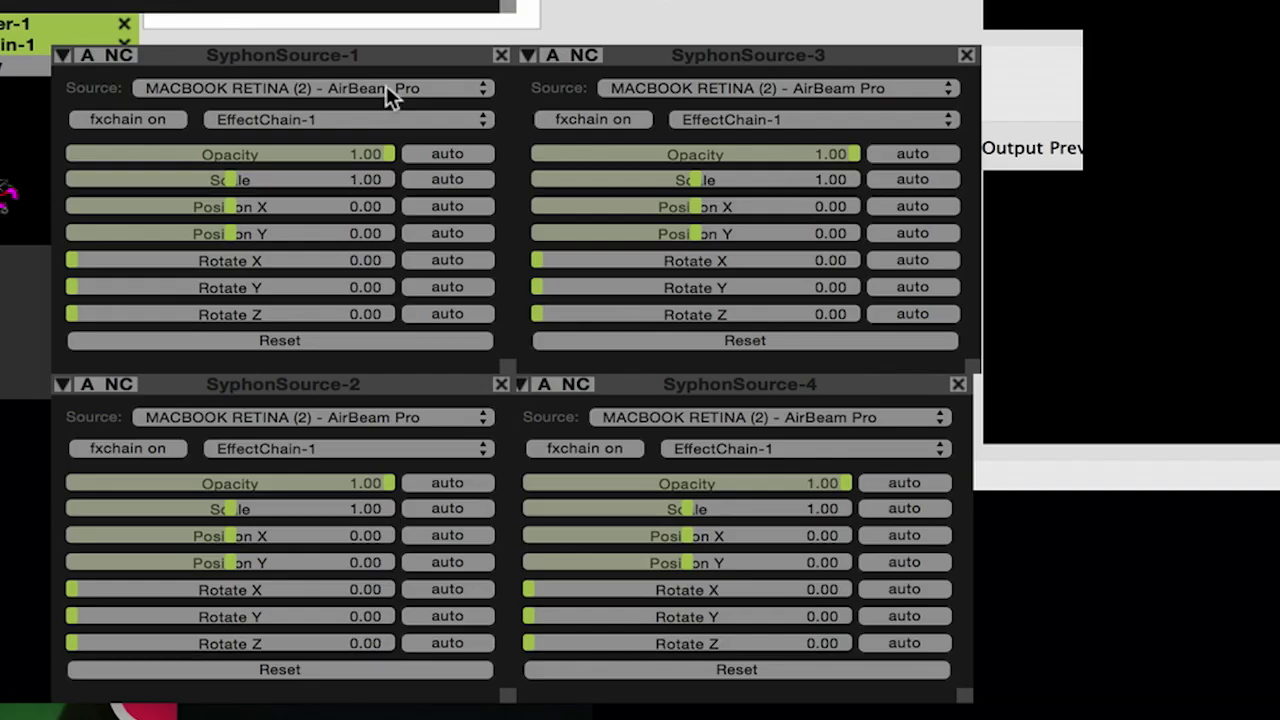
Step: In CoGe, assign the iPad, MACBOOK RETINA (2), iPhone and Intensity Extreme - Black Syphon feeds to SyphonSource-1, 2, 3 and 4 respectively
left_click(386, 88)
left_click(387, 105)
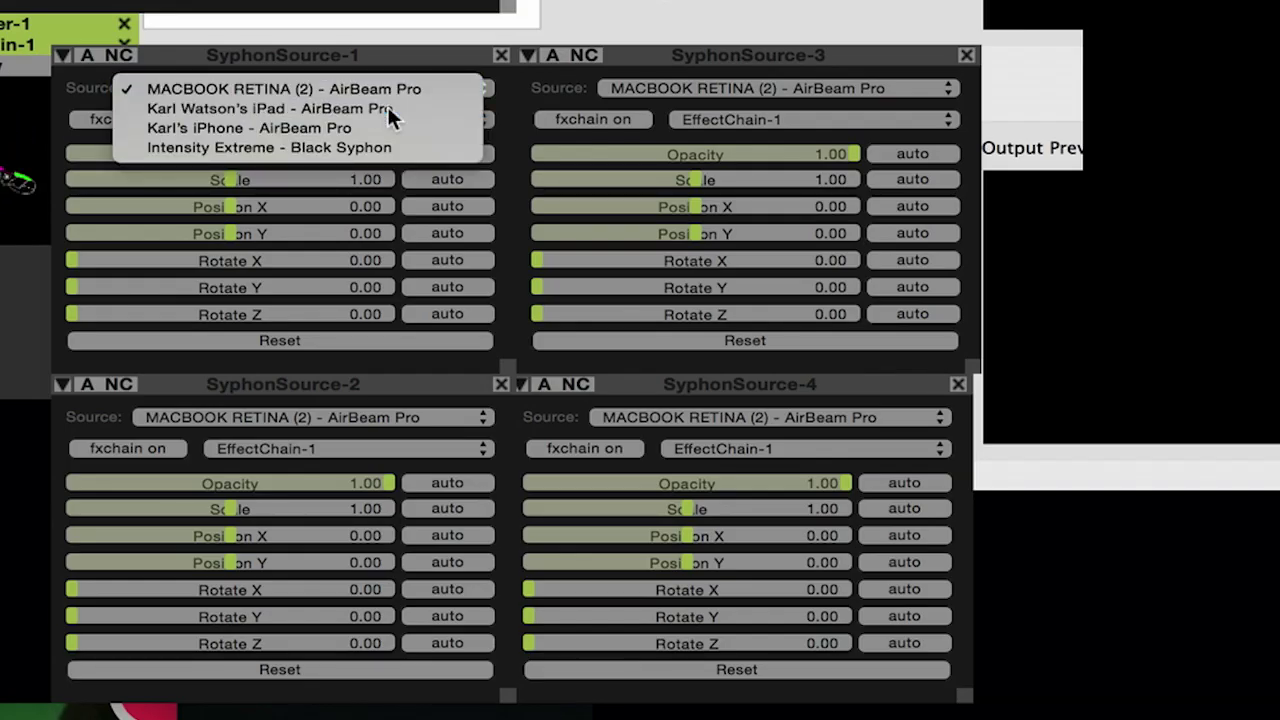
left_click(705, 88)
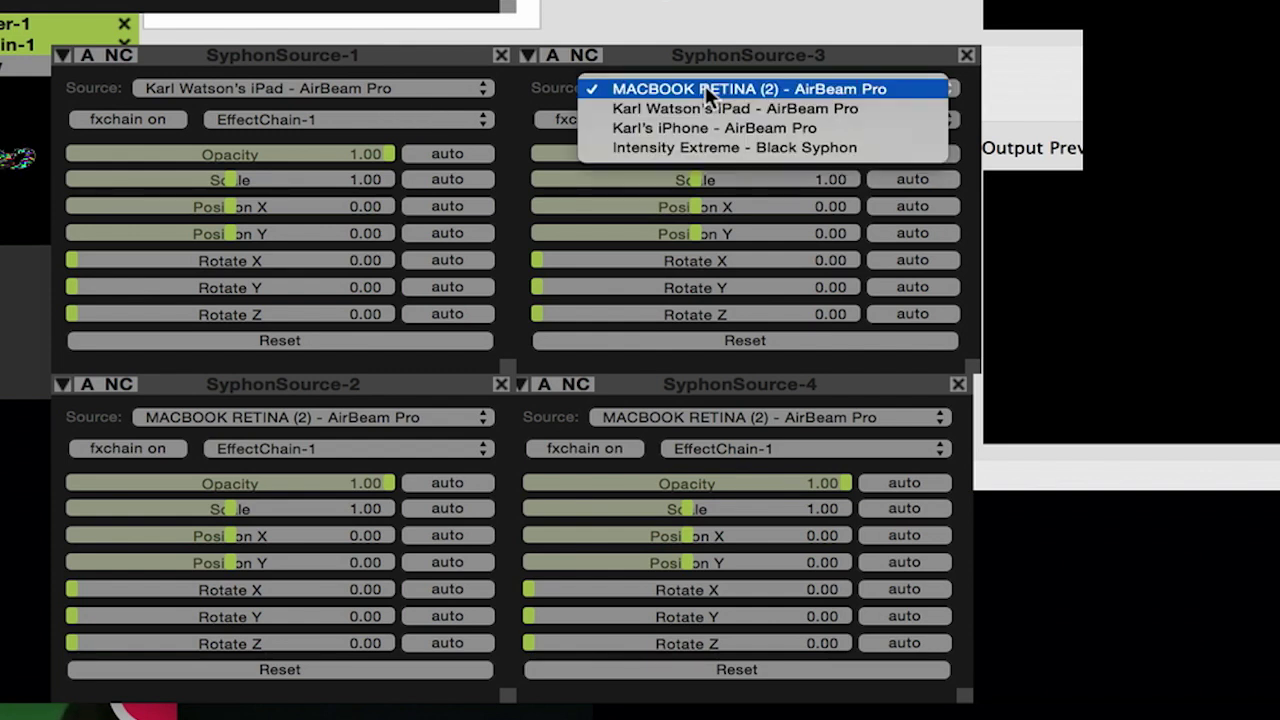
left_click(812, 126)
left_click(339, 419)
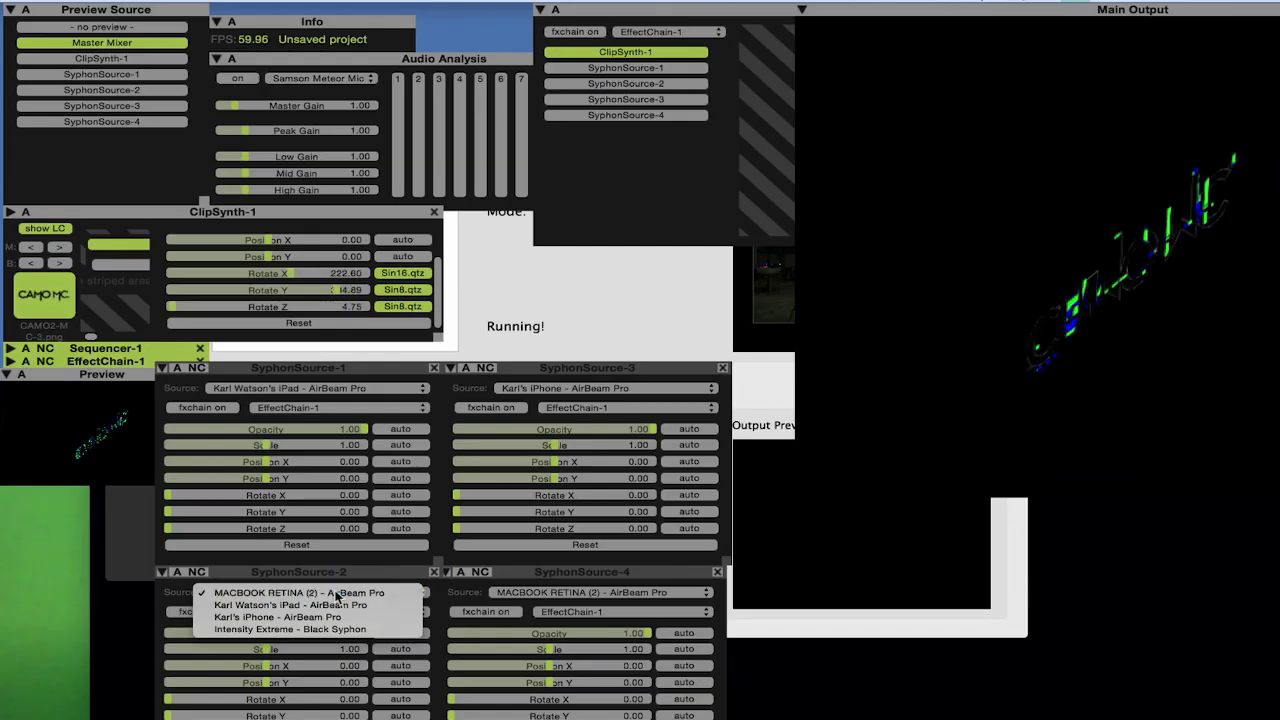
left_click(341, 418)
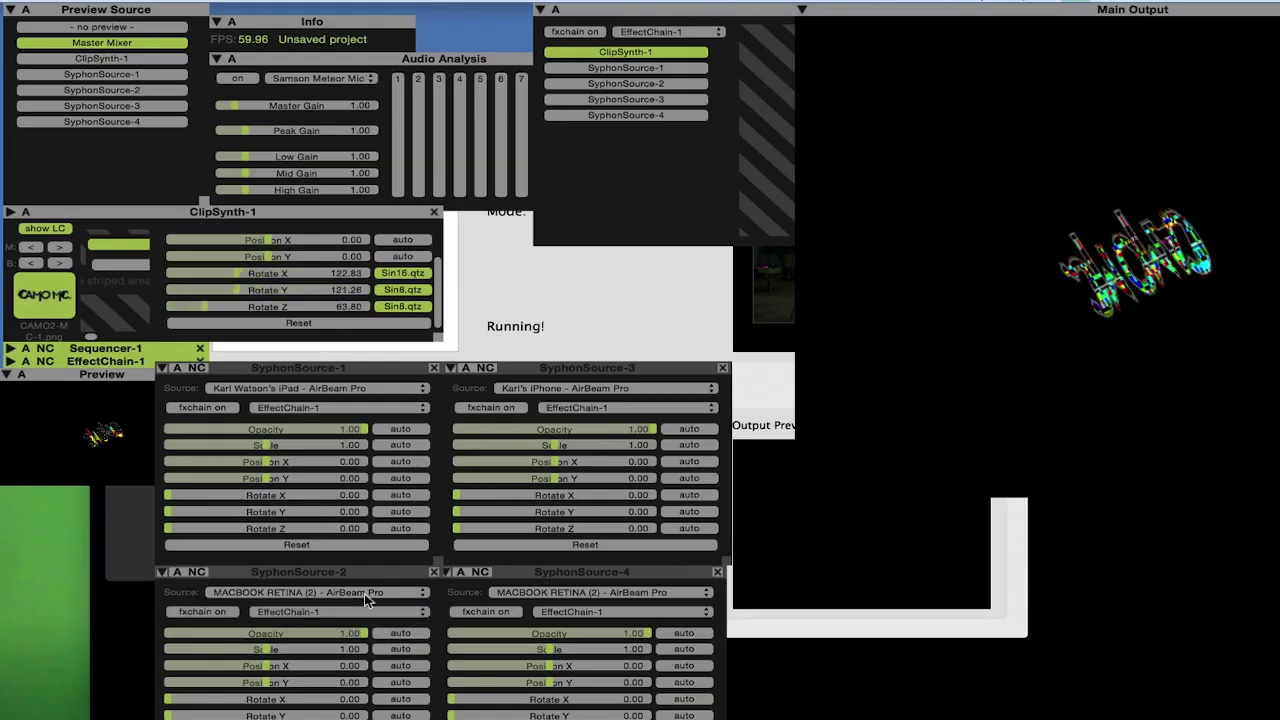
left_click(586, 597)
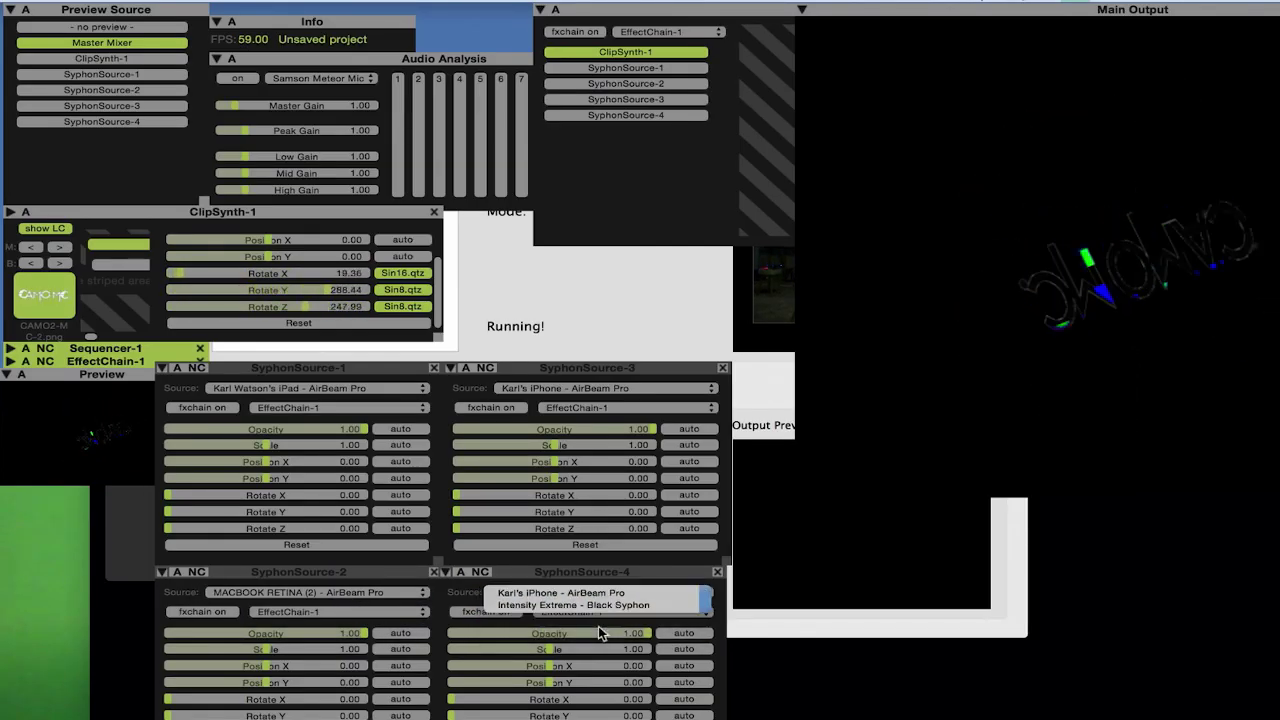
Step: Move the Master Mixer window over the SyphonSource windows, then shift and enlarge the Main Output window
left_click_drag(762, 15, 229, 445)
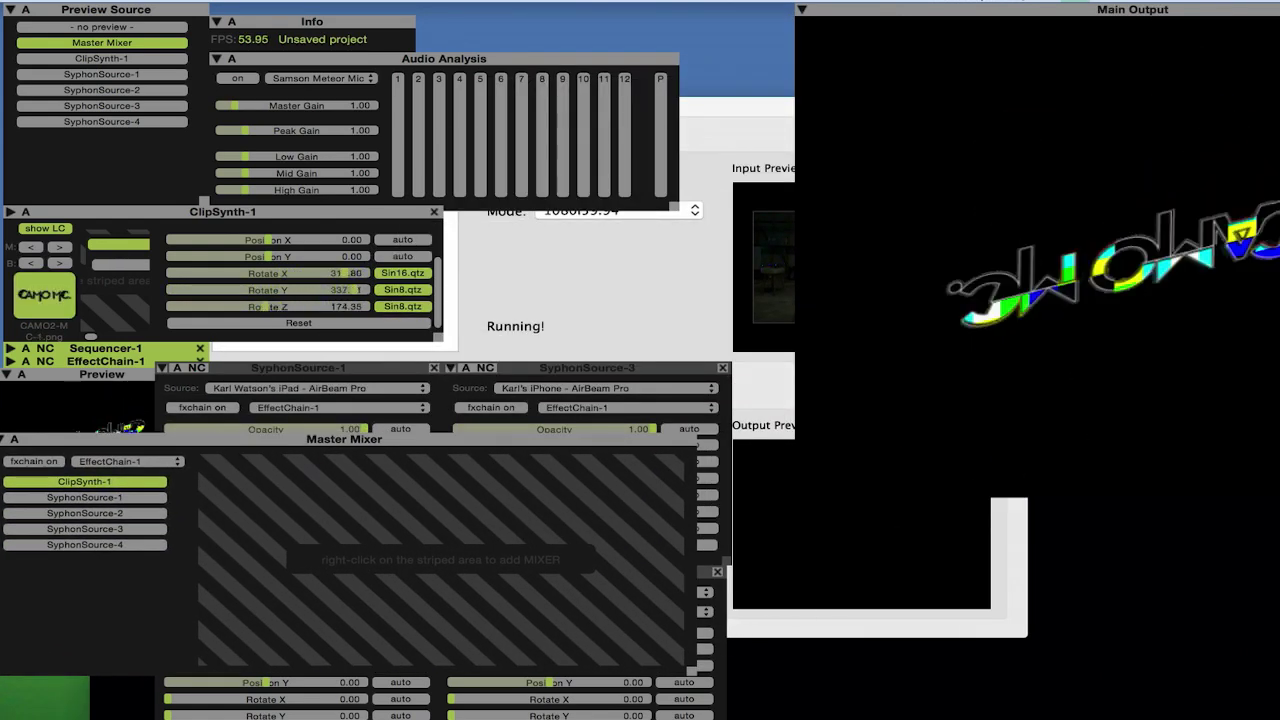
left_click_drag(874, 13, 595, 13)
left_click_drag(1183, 490, 1278, 612)
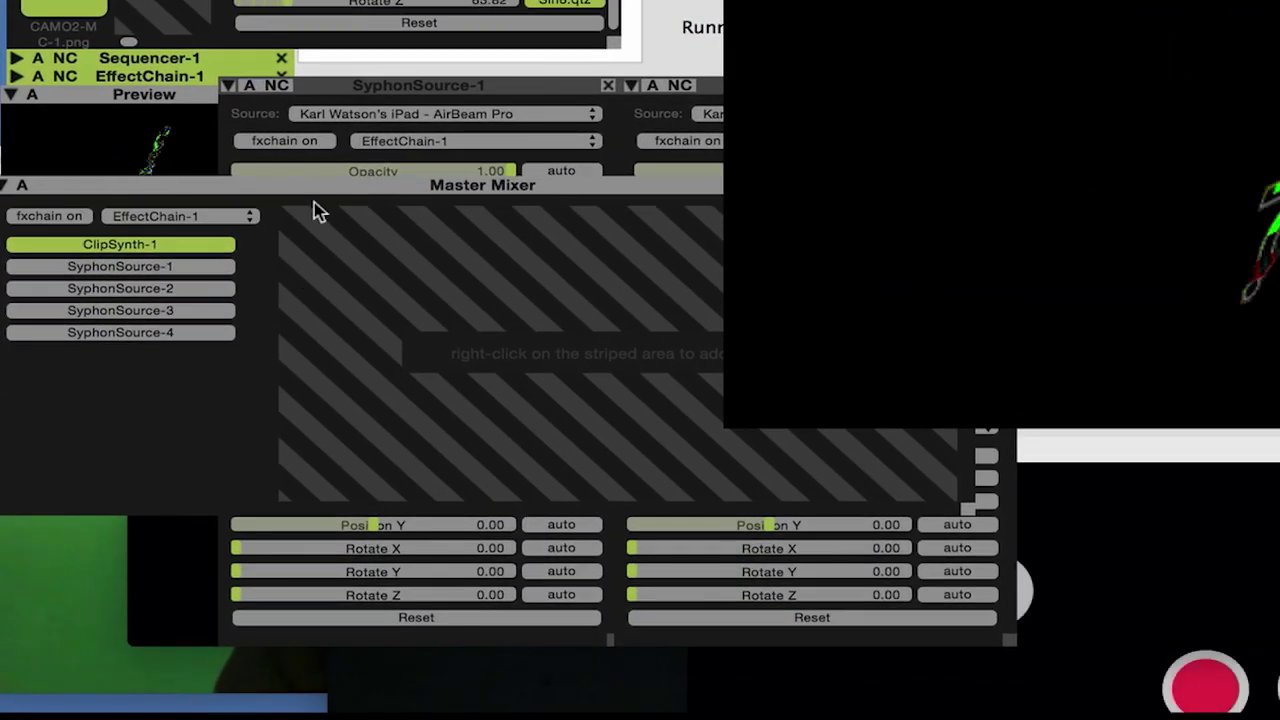
left_click_drag(314, 187, 337, 256)
Step: Add the Quartz Composer All Composite mixer to the Master Mixer
right_click(362, 303)
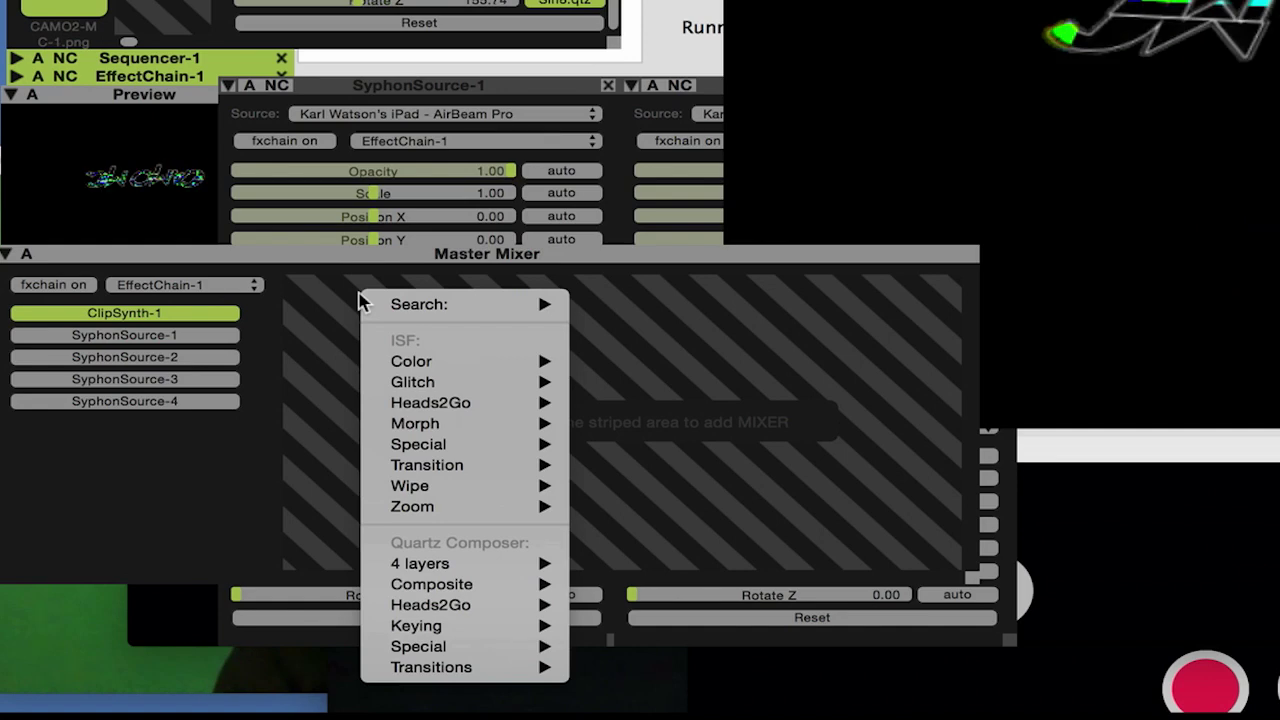
mouse_move(478, 594)
left_click(607, 588)
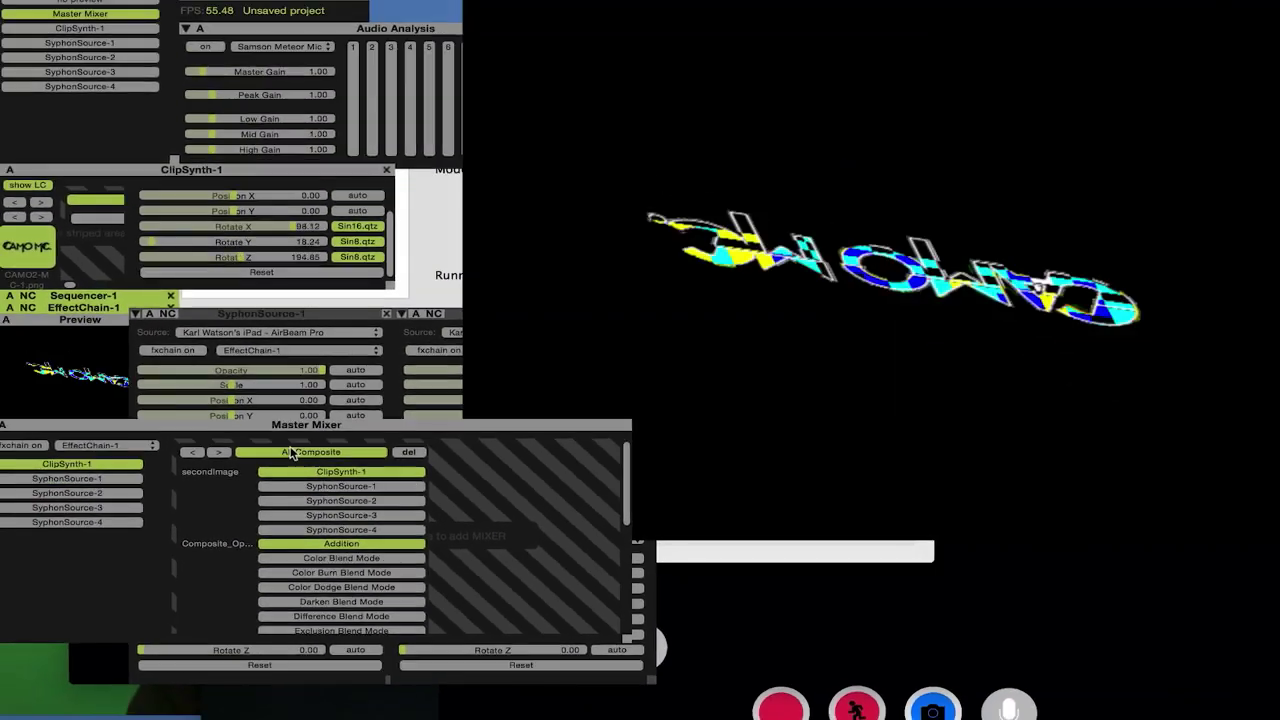
Step: Switch the Master Mixer's base source through SyphonSource-1 to SyphonSource-4 under the logo, and increase the scale of SyphonSource-4
left_click(103, 479)
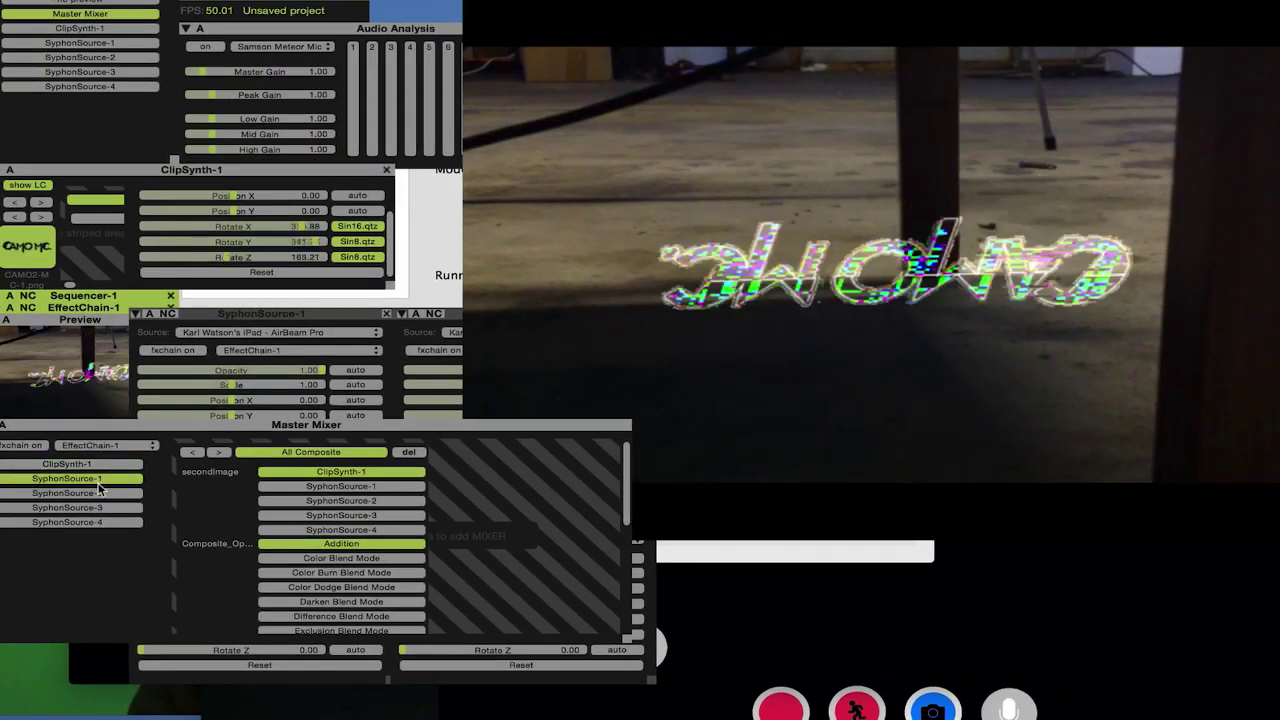
left_click(97, 494)
left_click(99, 508)
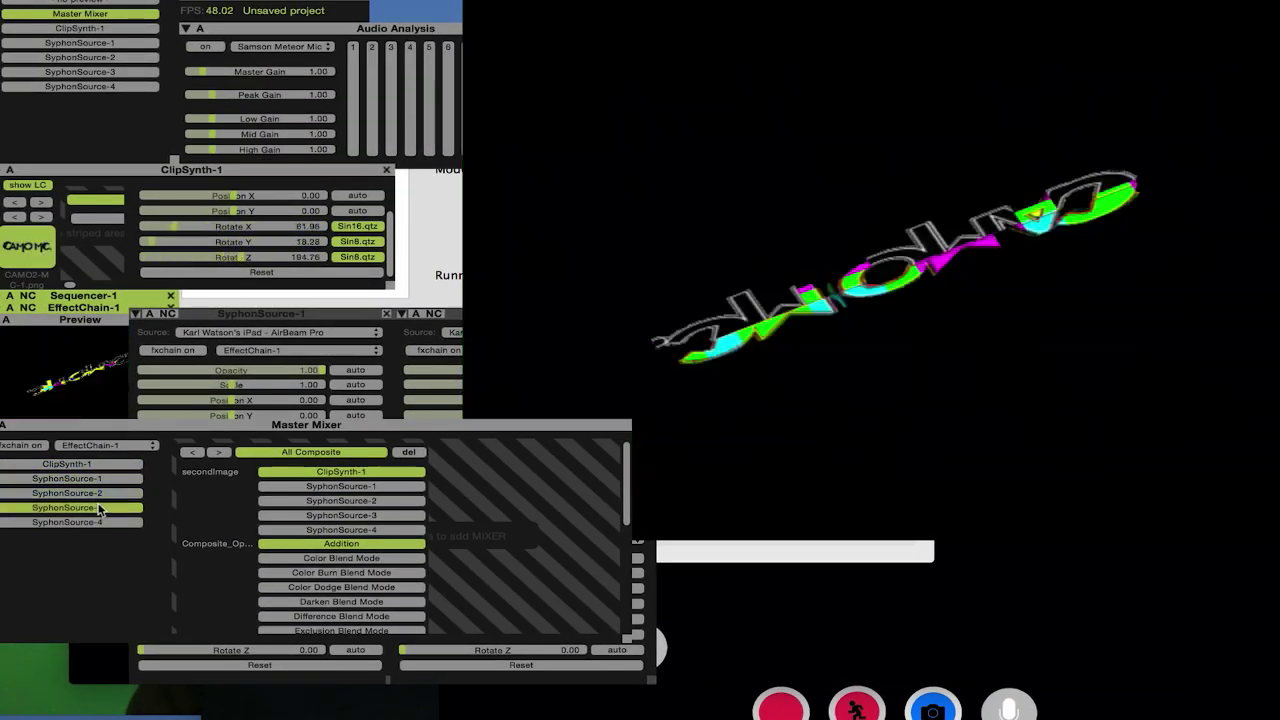
left_click(100, 523)
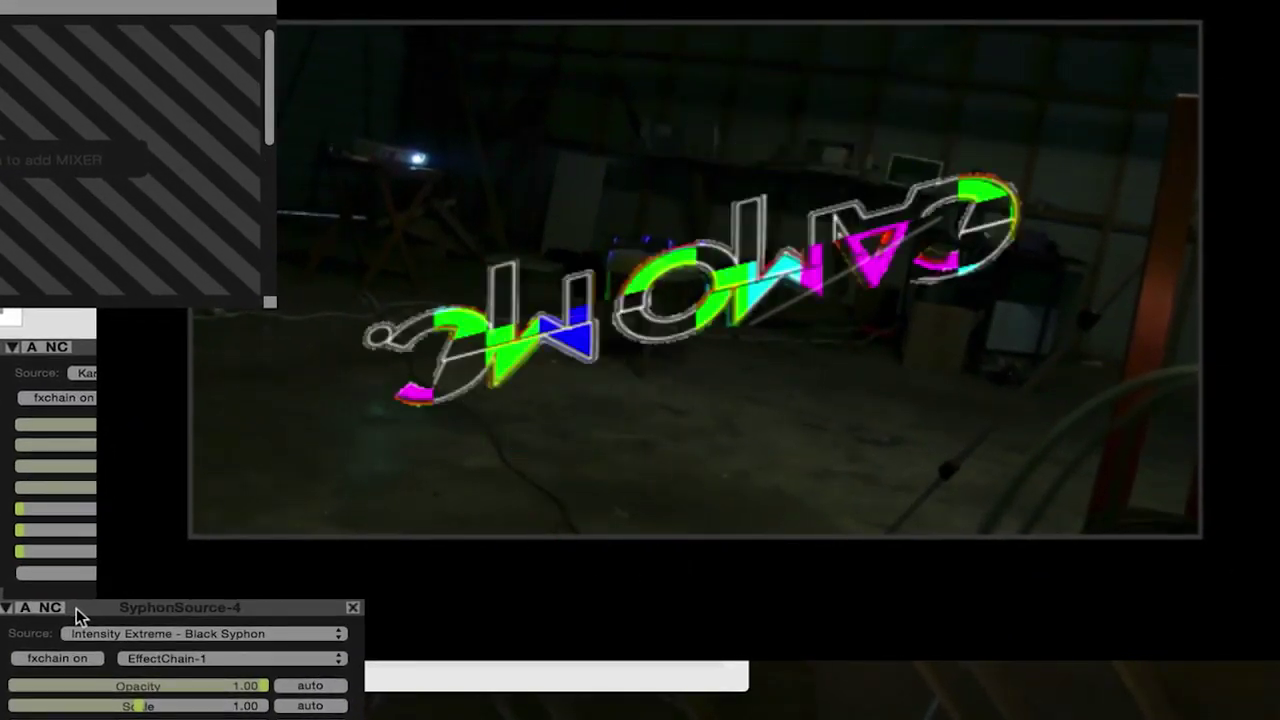
left_click_drag(140, 708, 166, 707)
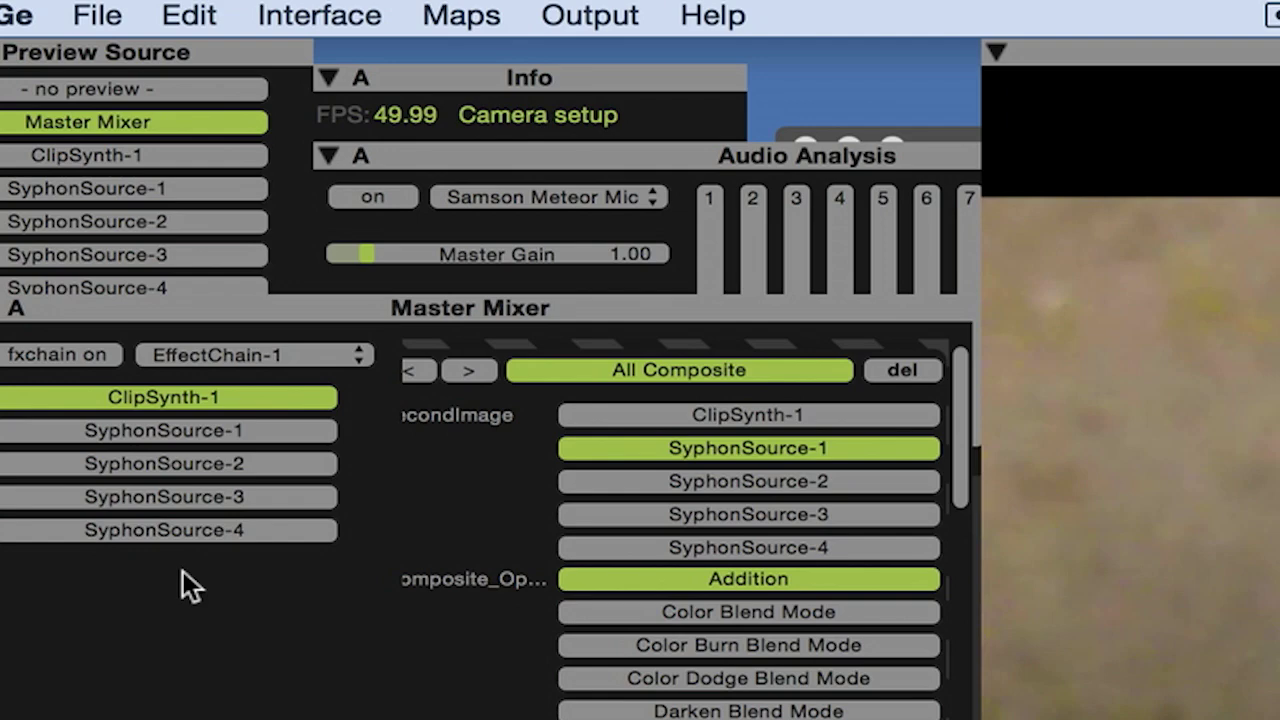
Step: Map MIDI channel 0 notes 40, 41, 42 and 43 to SyphonSource-1 through SyphonSource-4 as All Composite's second image, and leave MIDI map editing
left_click(480, 10)
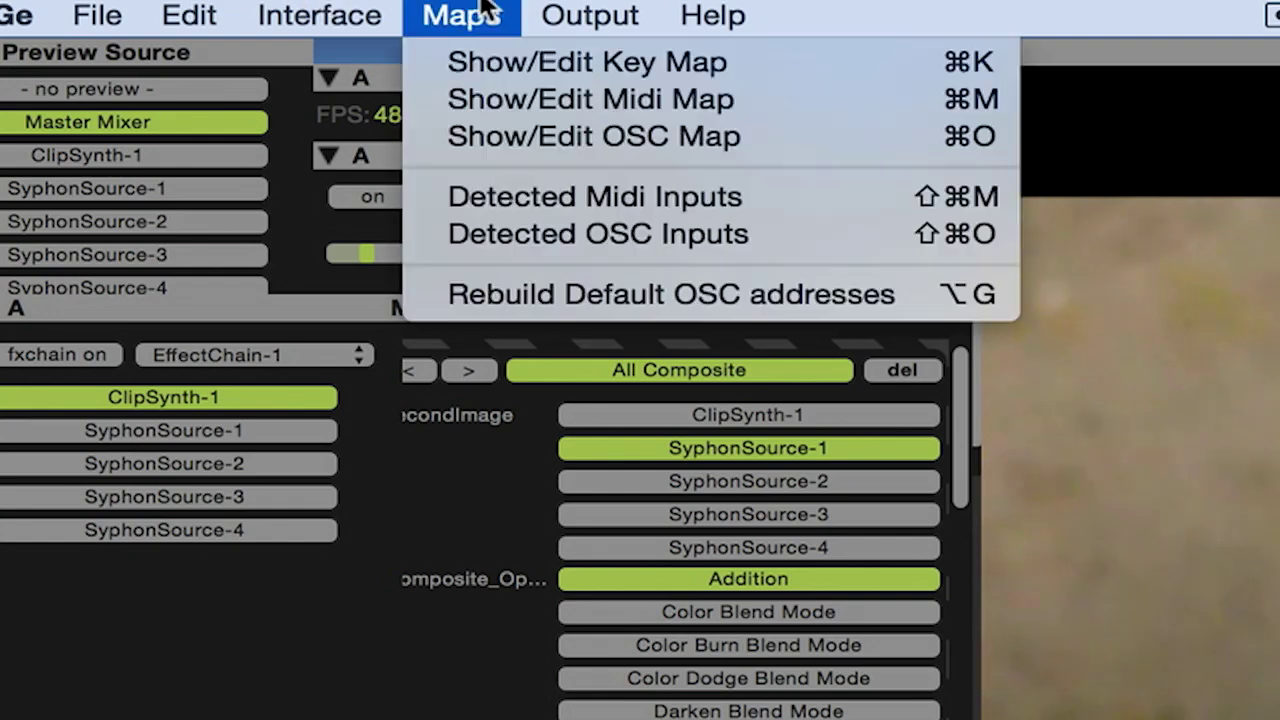
left_click(471, 86)
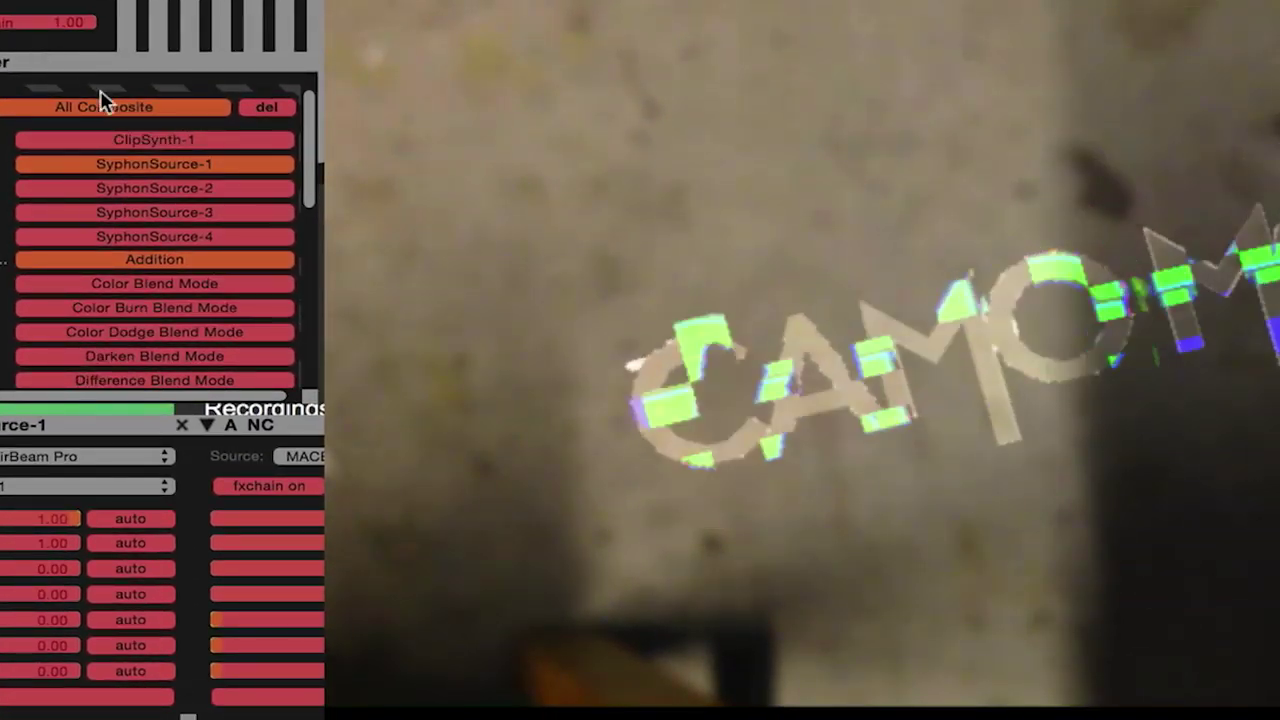
left_click(152, 168)
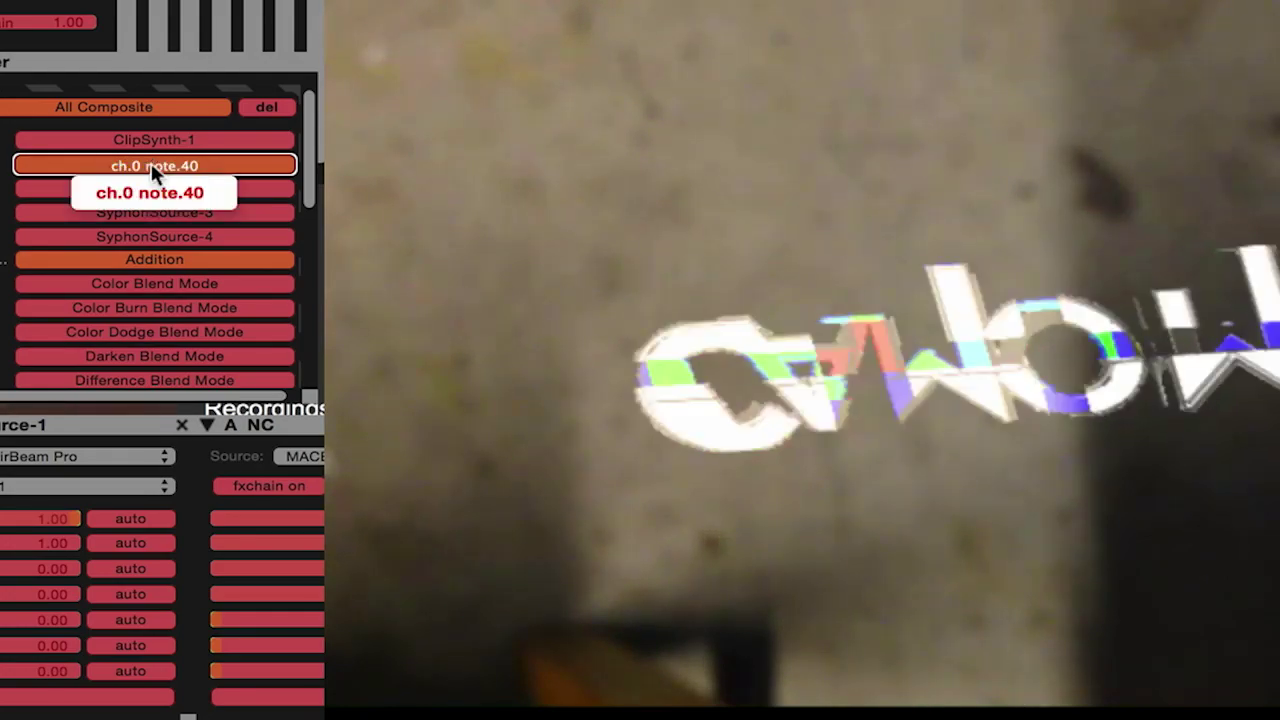
left_click(46, 188)
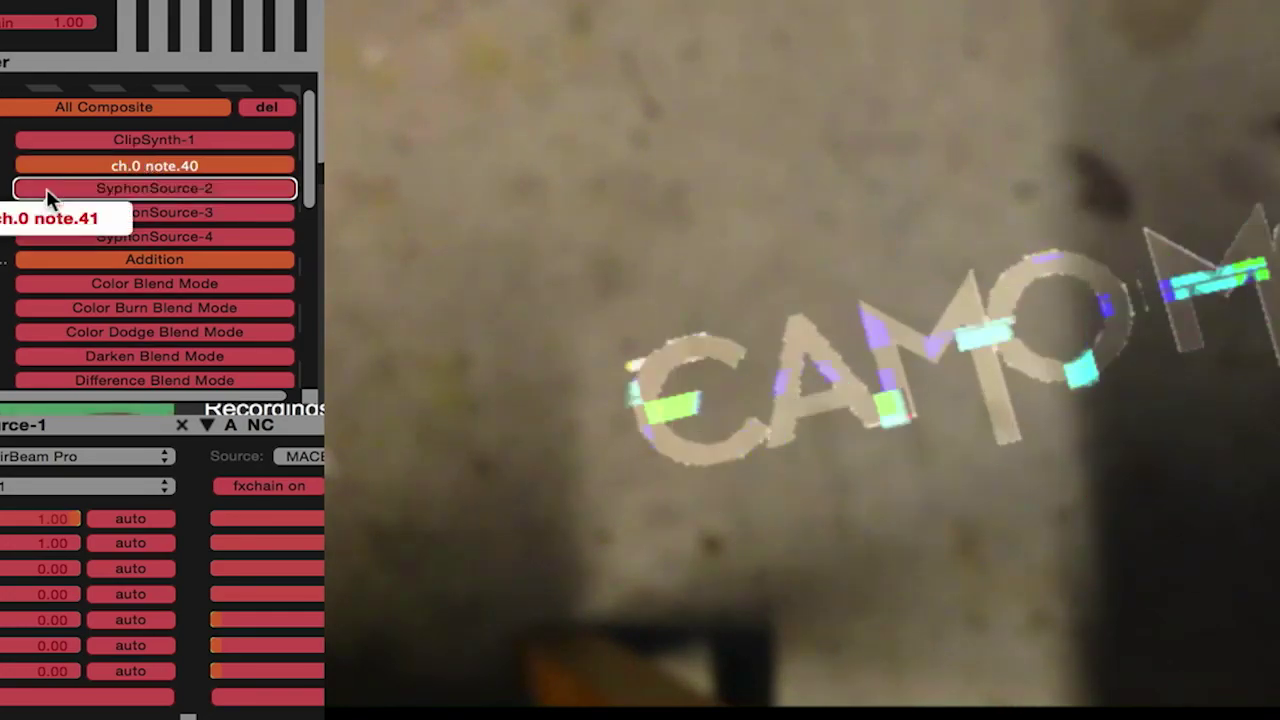
left_click(174, 209)
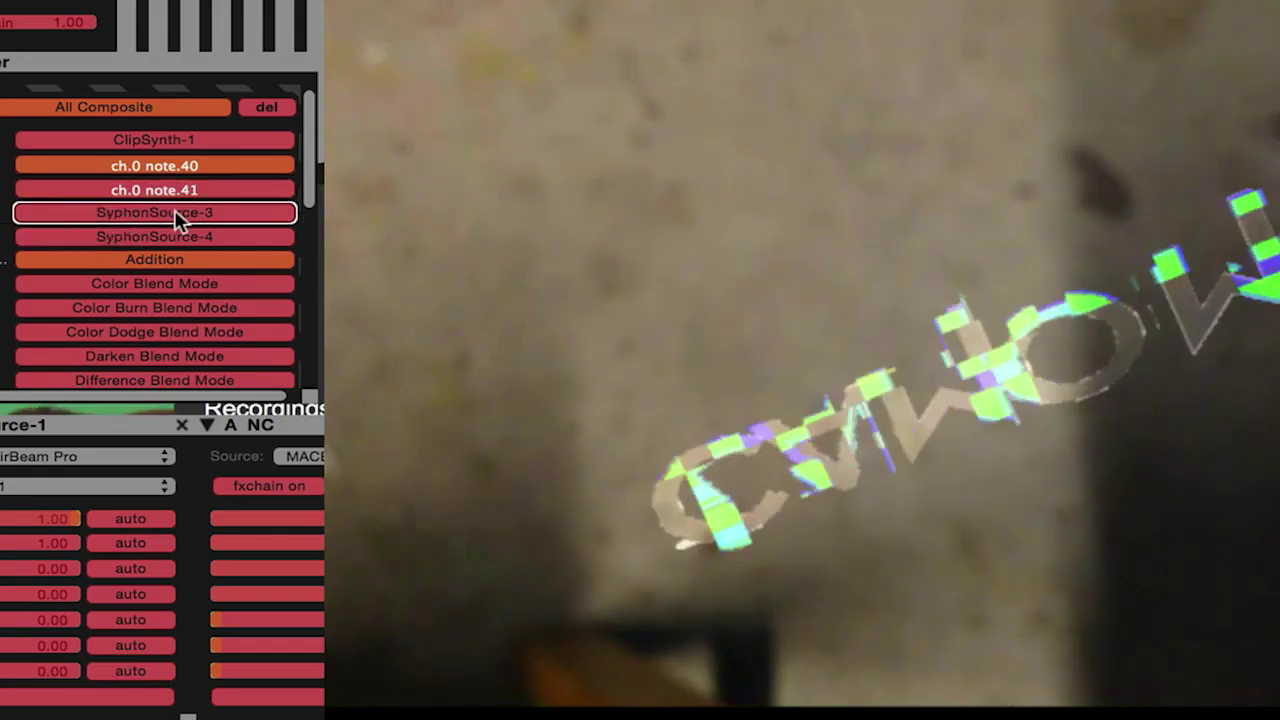
left_click(51, 241)
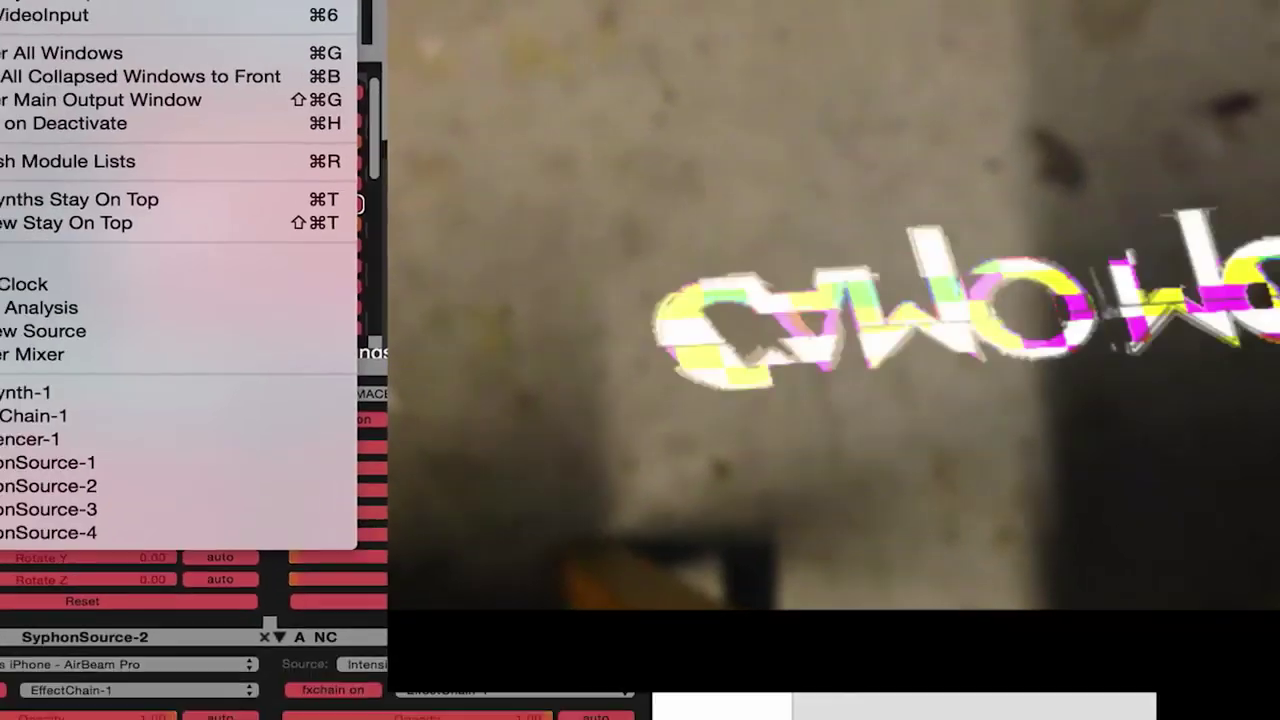
mouse_move(170, 25)
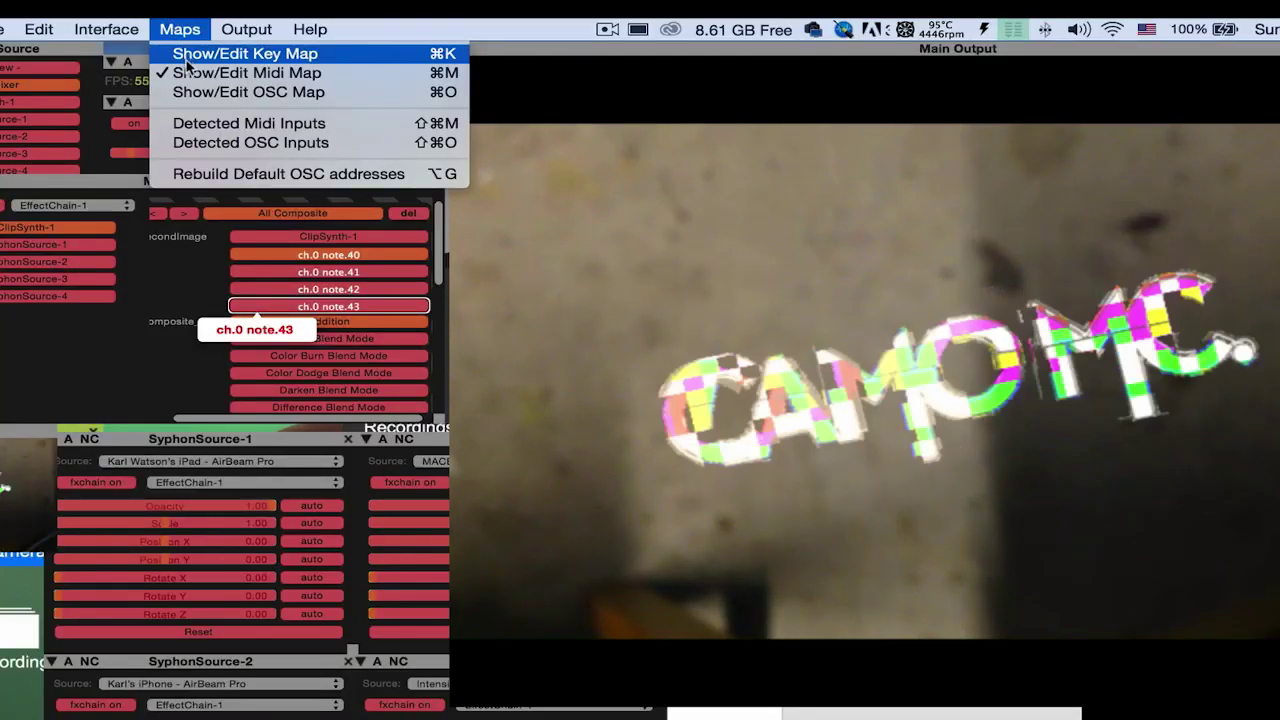
left_click(190, 75)
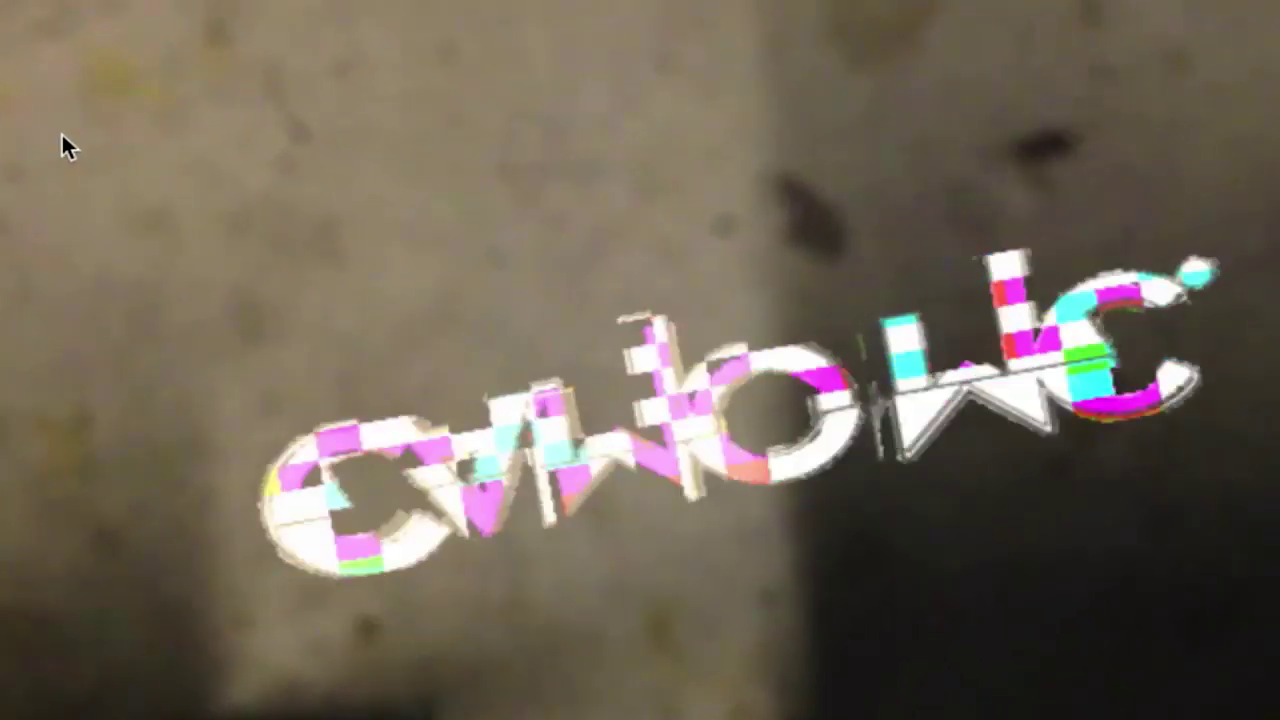